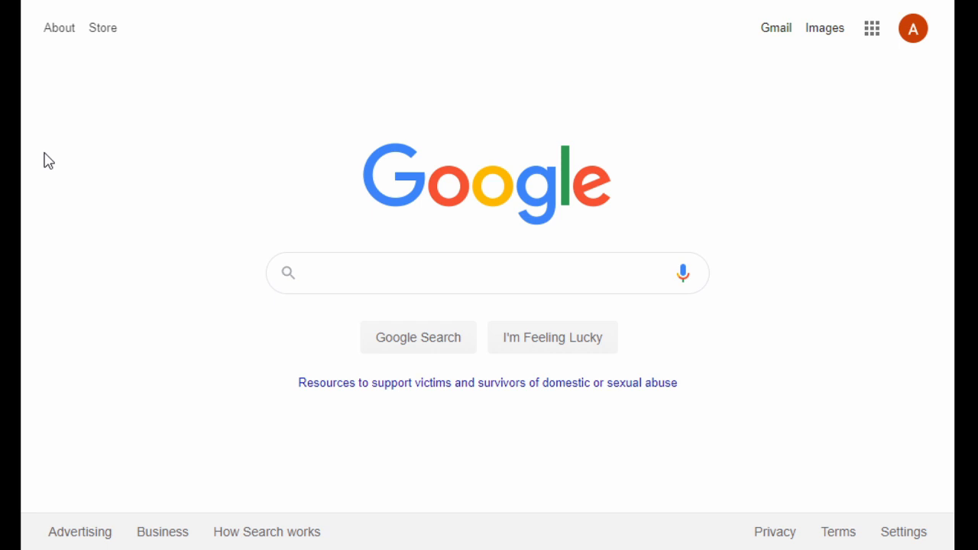
# - Open Google Calendar from the Google homepage and go to September 2020 in the month view
pyautogui.click(877, 34)
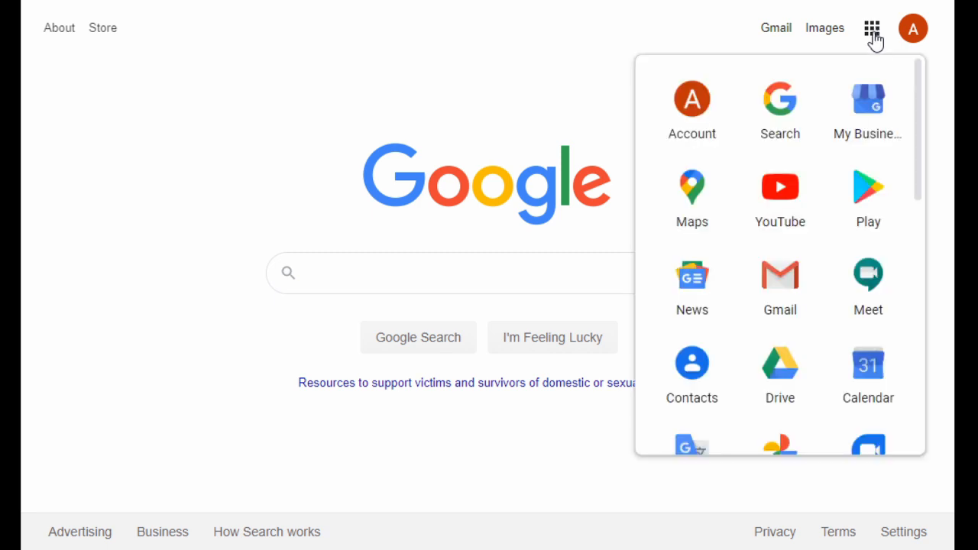
pyautogui.click(875, 369)
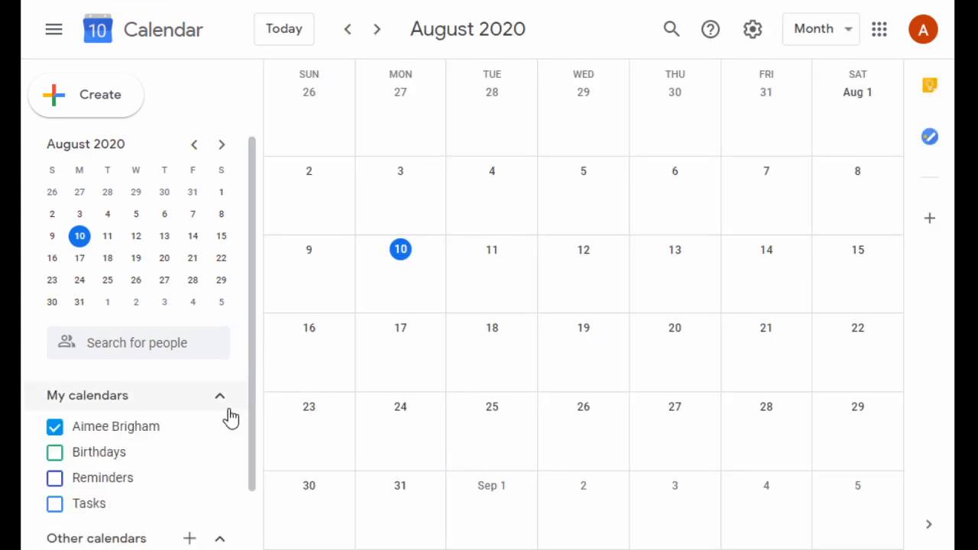
pyautogui.moveTo(255, 475); pyautogui.dragTo(245, 527)
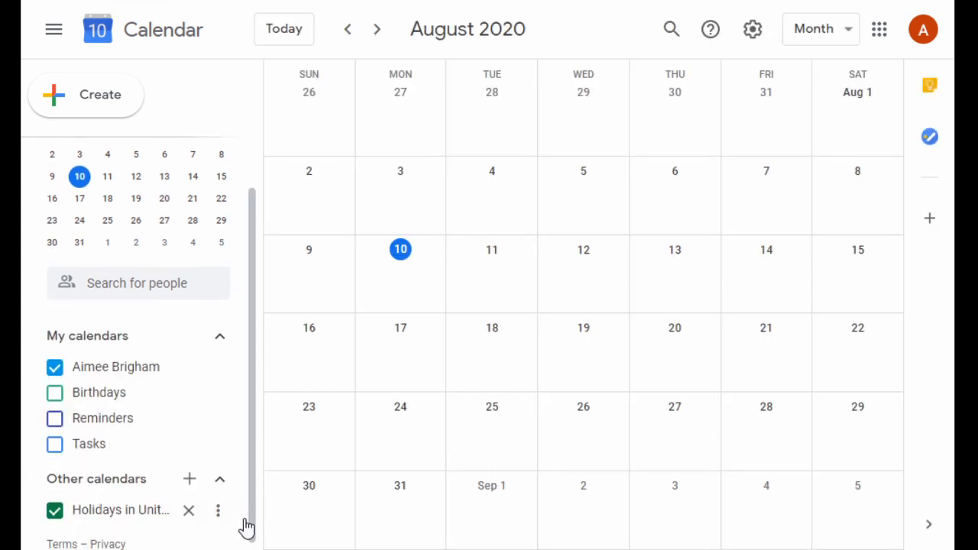
pyautogui.click(378, 31)
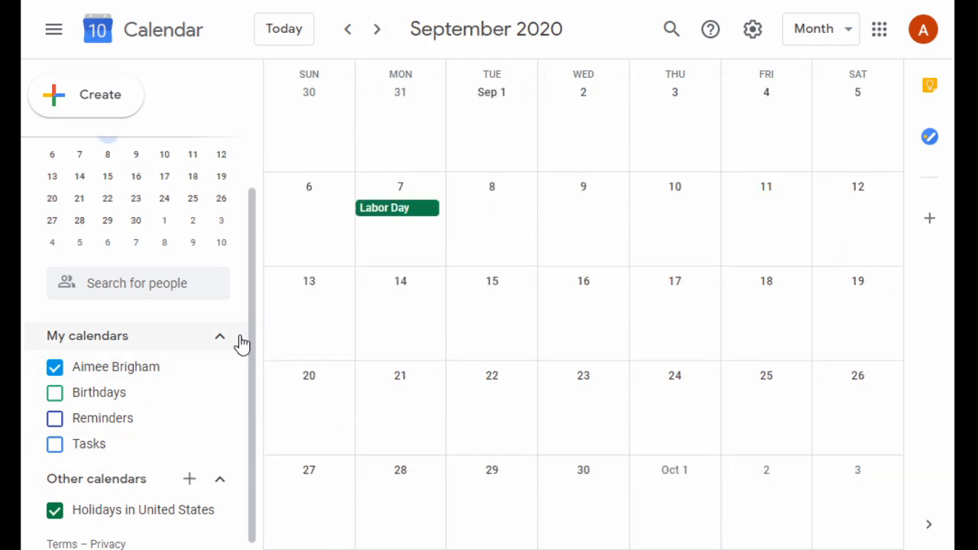
# - Create a new calendar named "Budget" and return to the September 2020 month view
pyautogui.moveTo(251, 353); pyautogui.dragTo(247, 426)
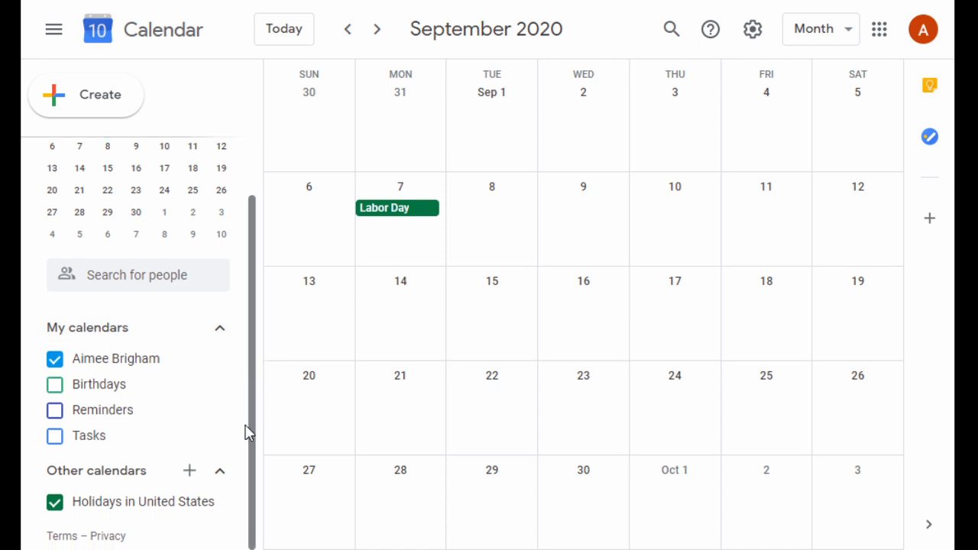
pyautogui.click(190, 473)
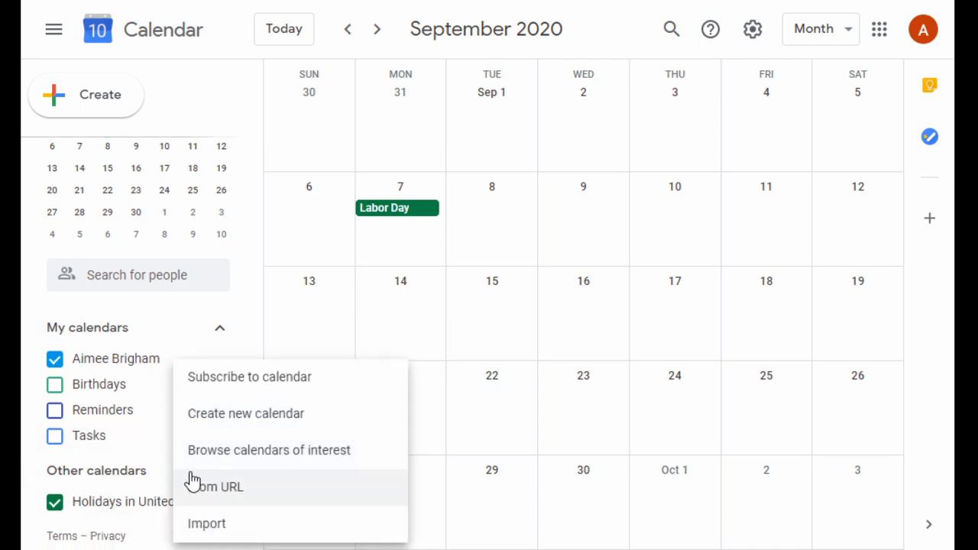
pyautogui.click(220, 417)
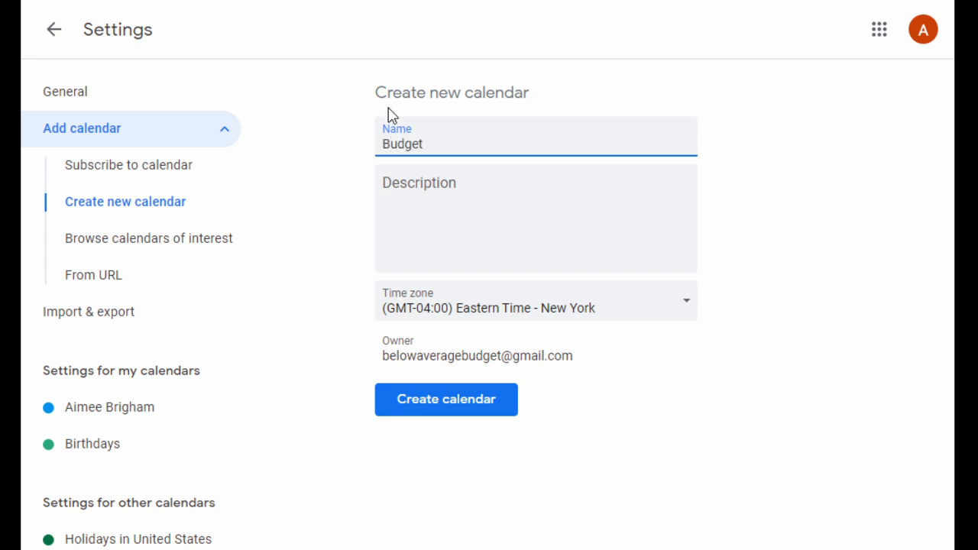
pyautogui.click(448, 405)
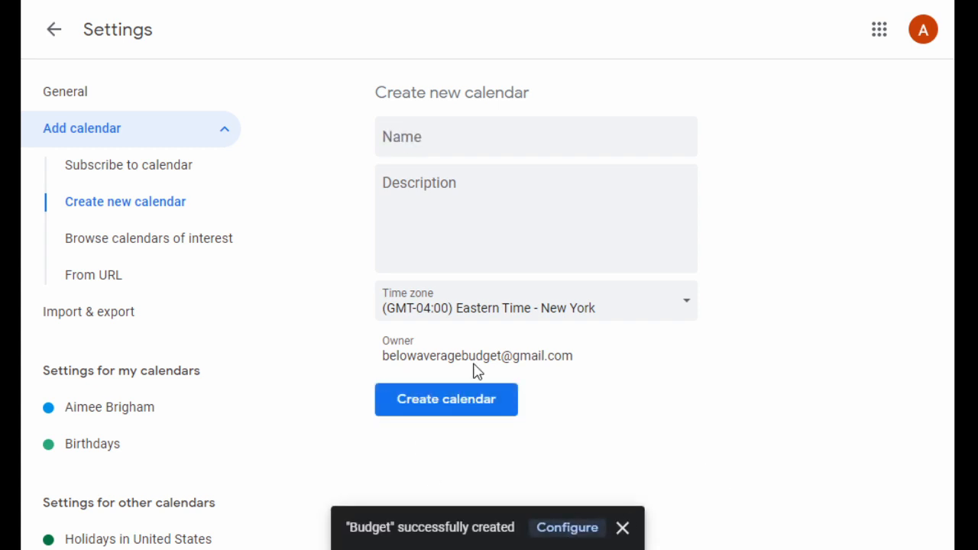
pyautogui.click(55, 40)
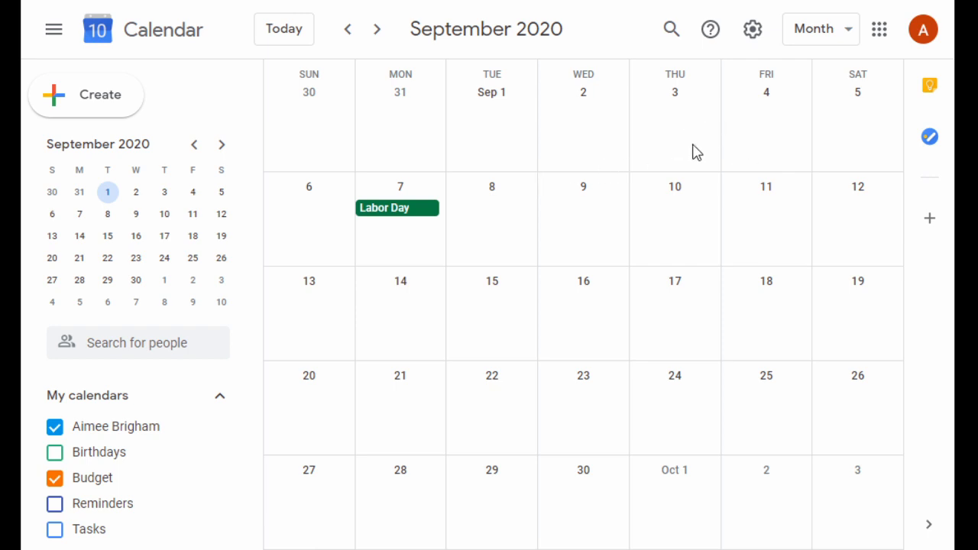
# - Add an all-day "Paycheck $500" event on September 2, repeating weekly on Wednesday, and postpone the desktop notifications offer
pyautogui.click(584, 131)
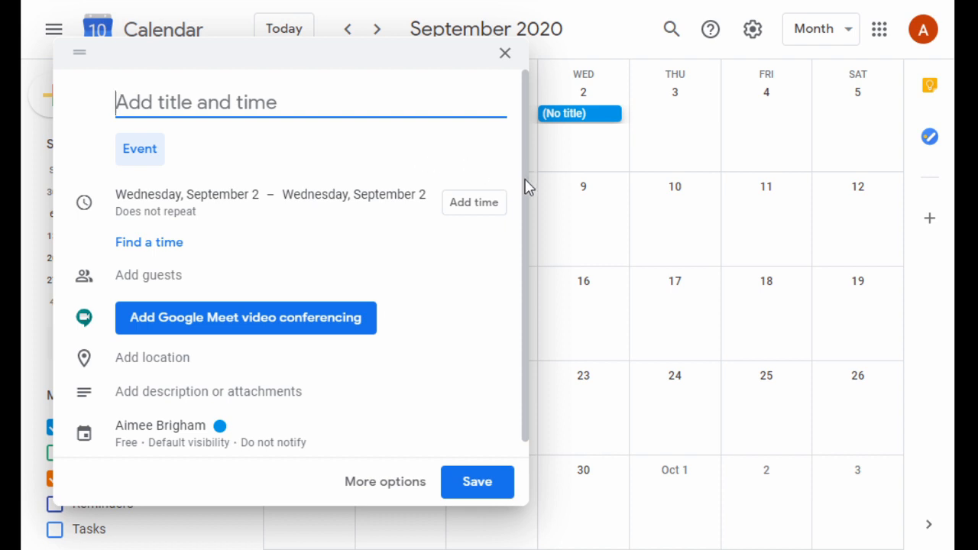
pyautogui.write('Paycheck $500')
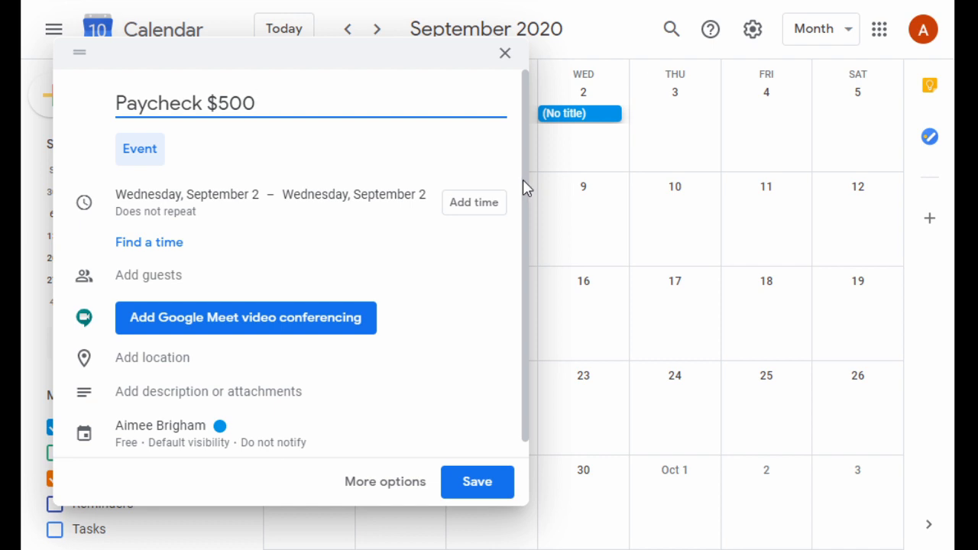
pyautogui.click(162, 212)
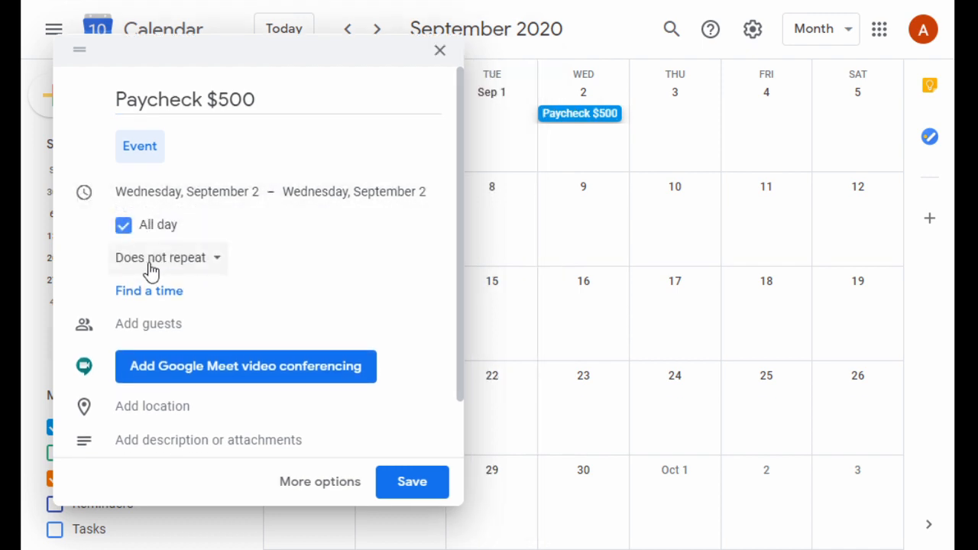
pyautogui.click(149, 266)
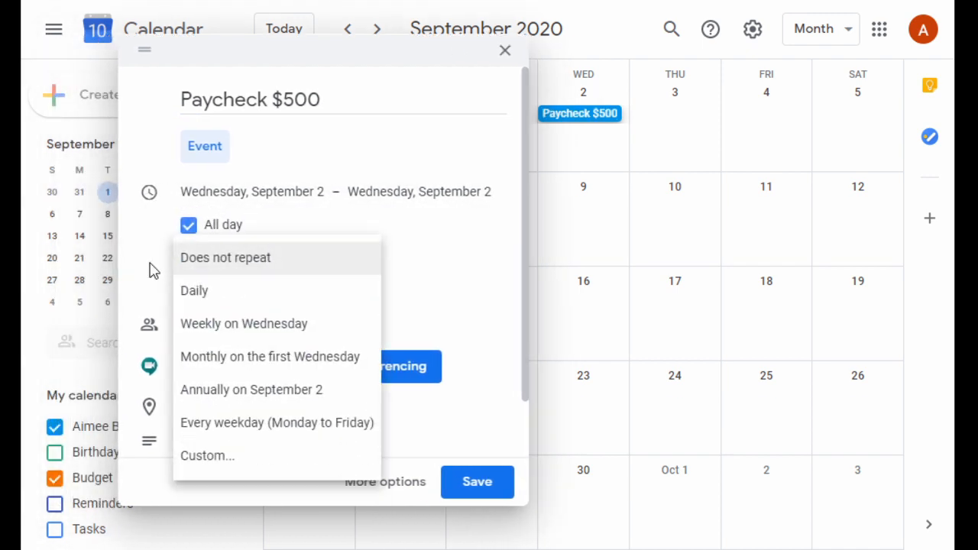
pyautogui.click(200, 331)
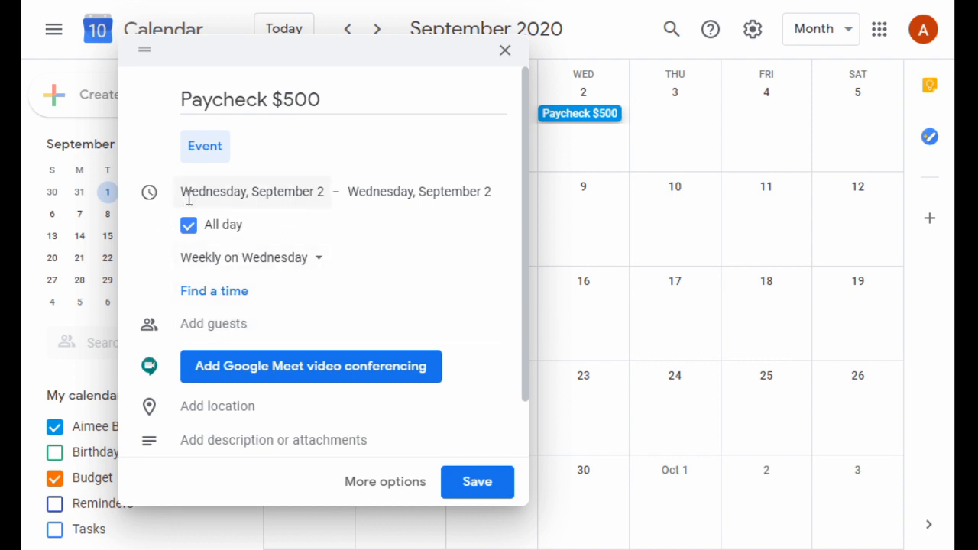
pyautogui.click(476, 482)
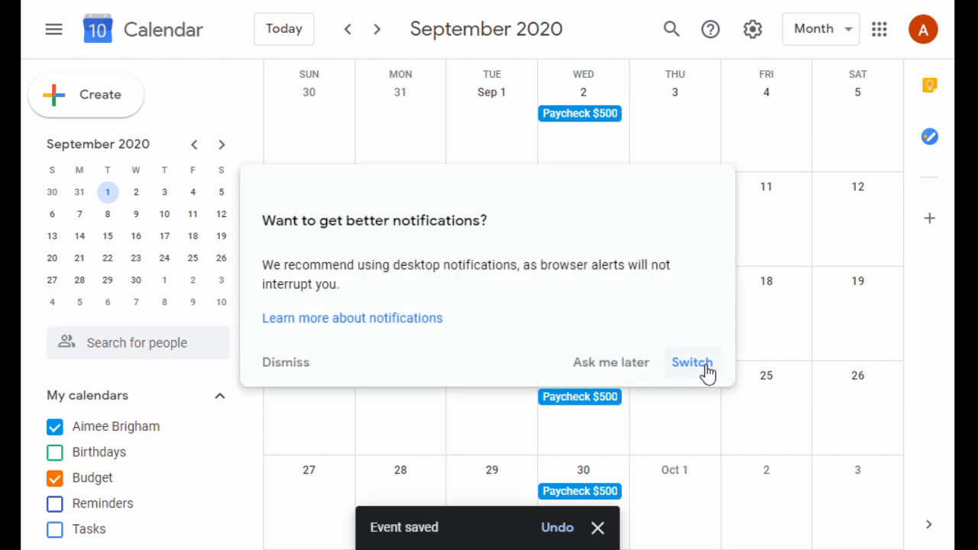
pyautogui.click(613, 366)
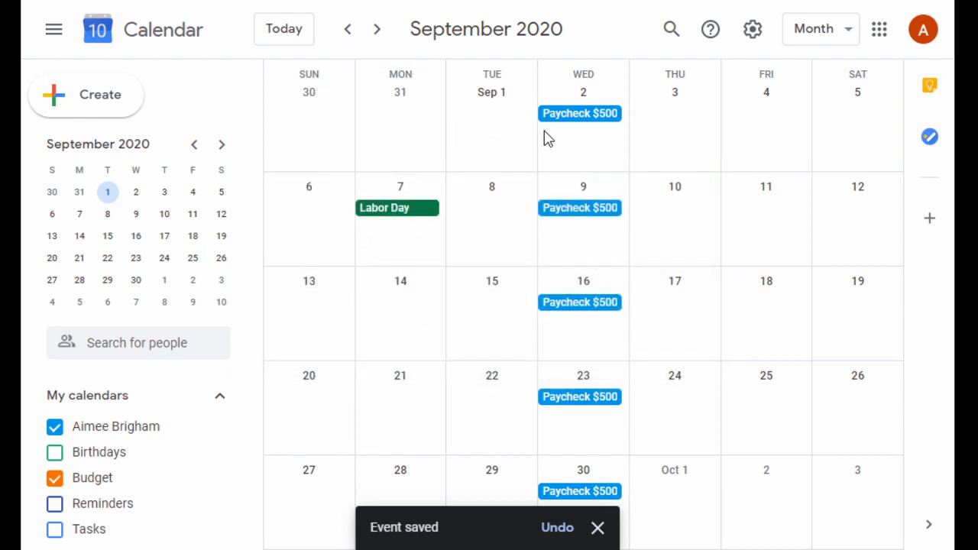
# - Check the recurring paycheck events in October 2020, return to September, and collapse the My calendars list
pyautogui.click(378, 30)
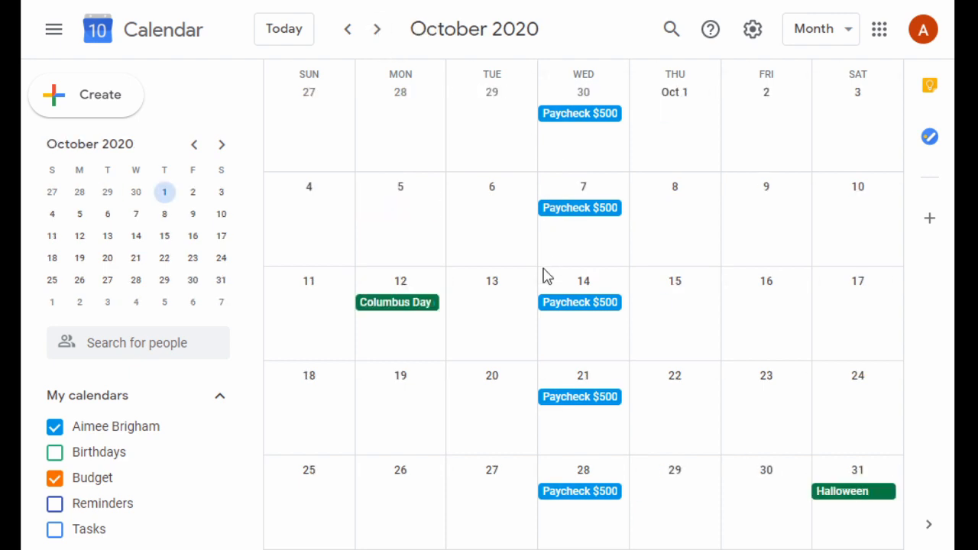
pyautogui.click(347, 32)
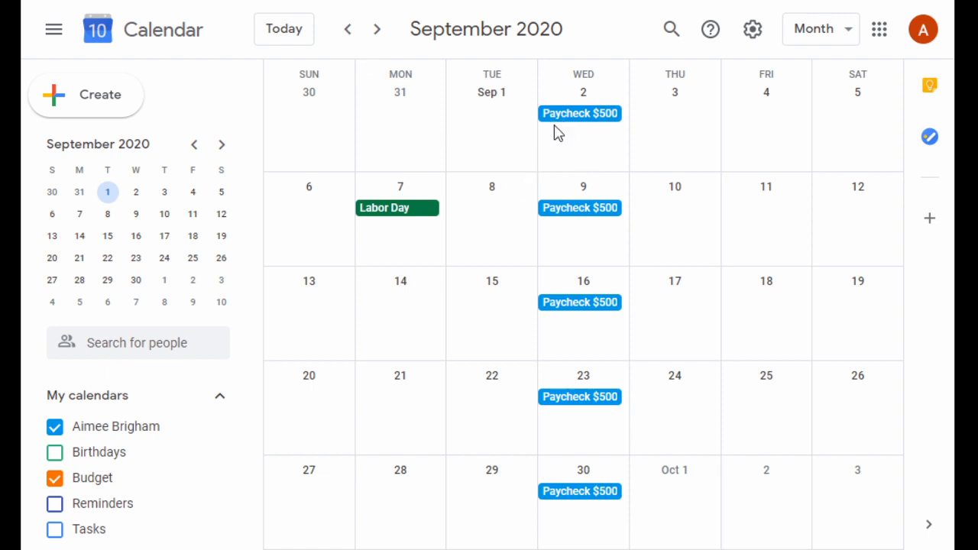
pyautogui.click(221, 405)
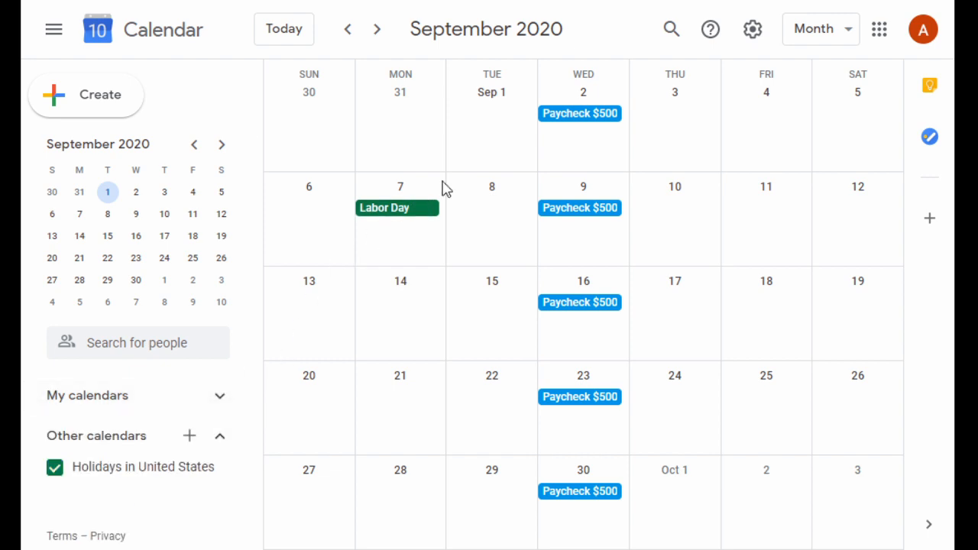
# - Open the September 2 paycheck event for editing and assign it to the Budget calendar
pyautogui.click(557, 120)
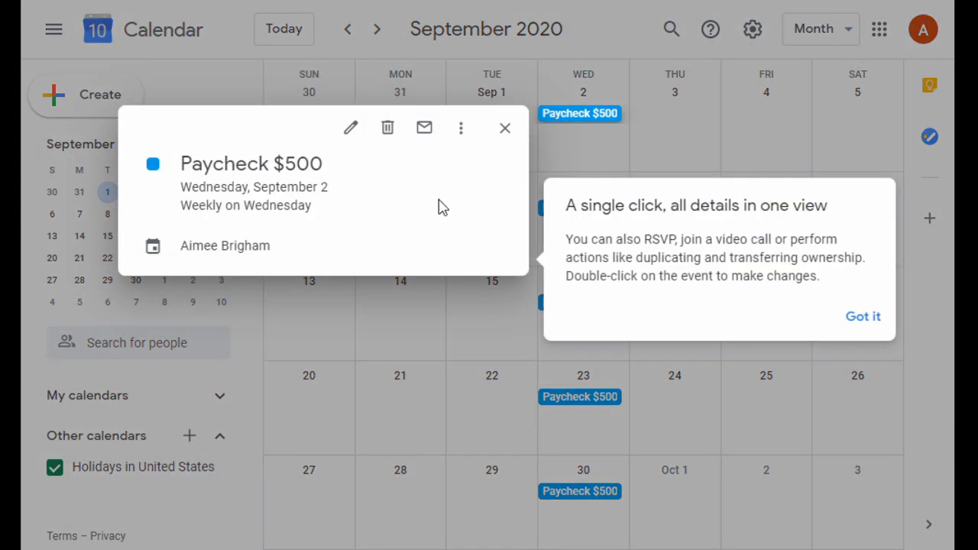
pyautogui.click(863, 317)
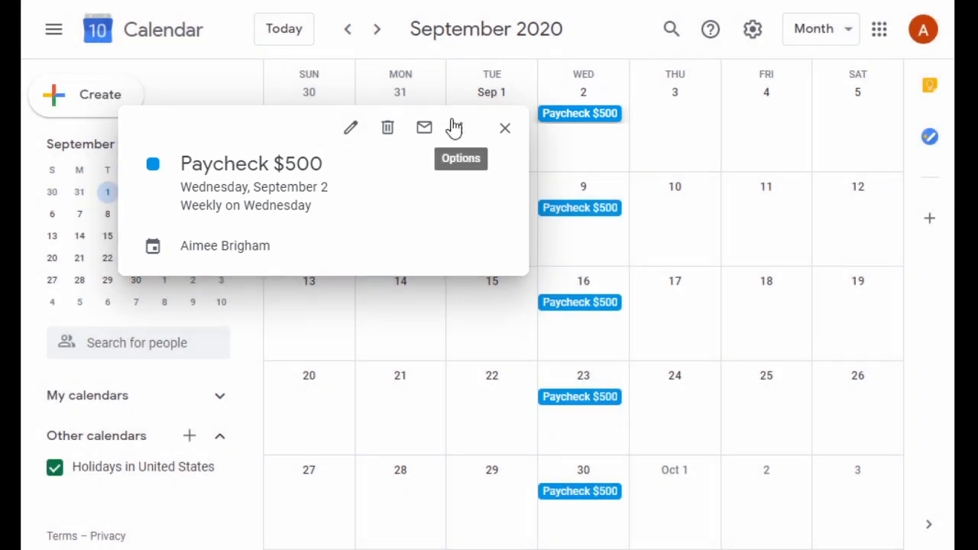
pyautogui.click(351, 129)
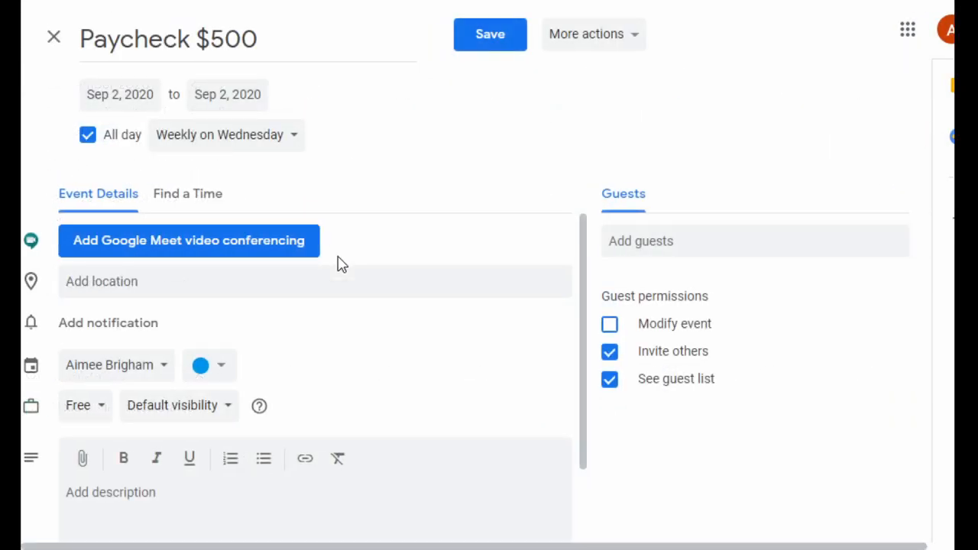
pyautogui.click(130, 373)
pyautogui.click(104, 403)
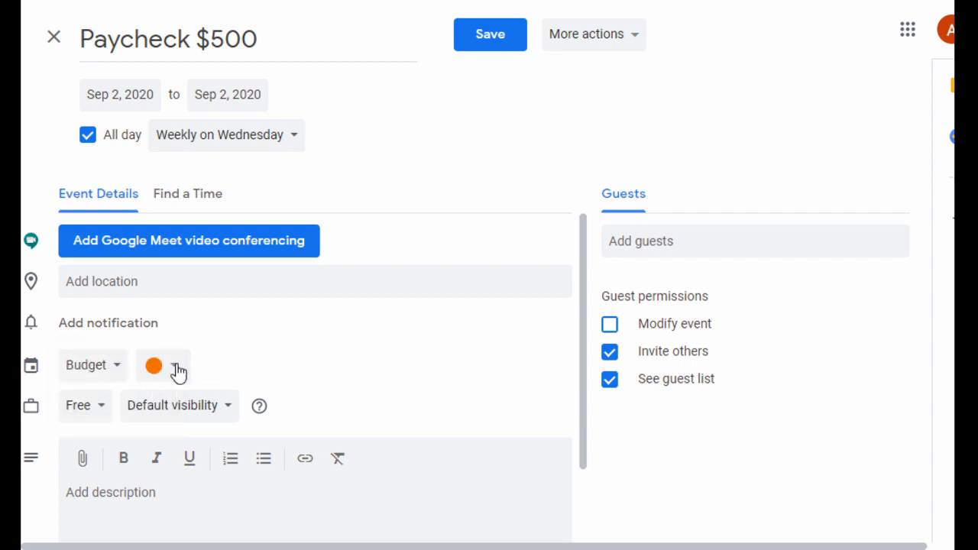
# - Try to color the paycheck event dark green while saving it, and review the saved September 2 entry
pyautogui.click(157, 375)
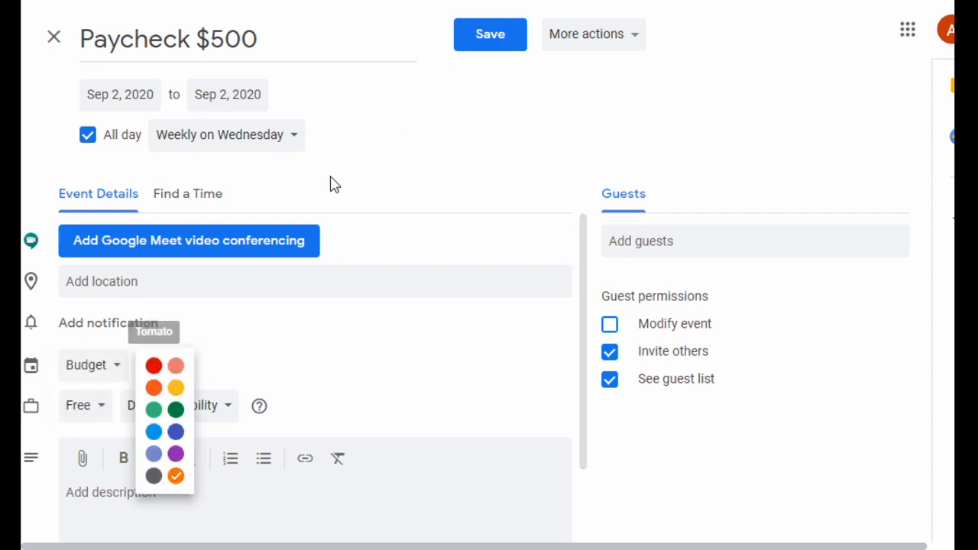
pyautogui.click(176, 413)
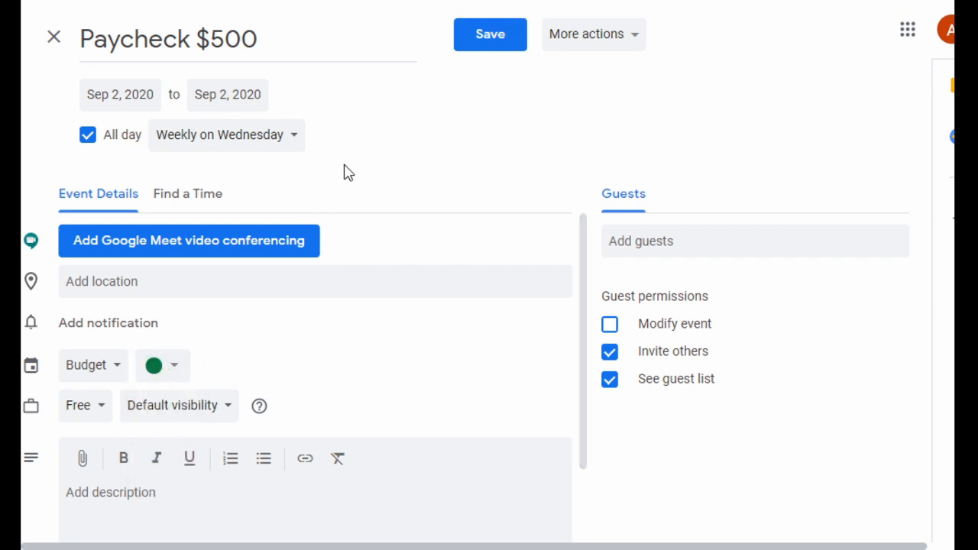
pyautogui.click(488, 43)
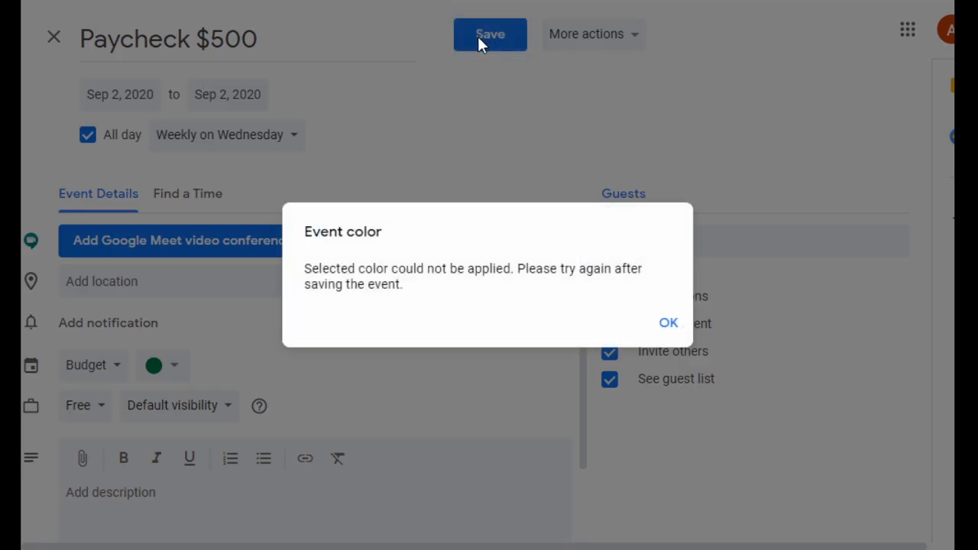
pyautogui.click(669, 327)
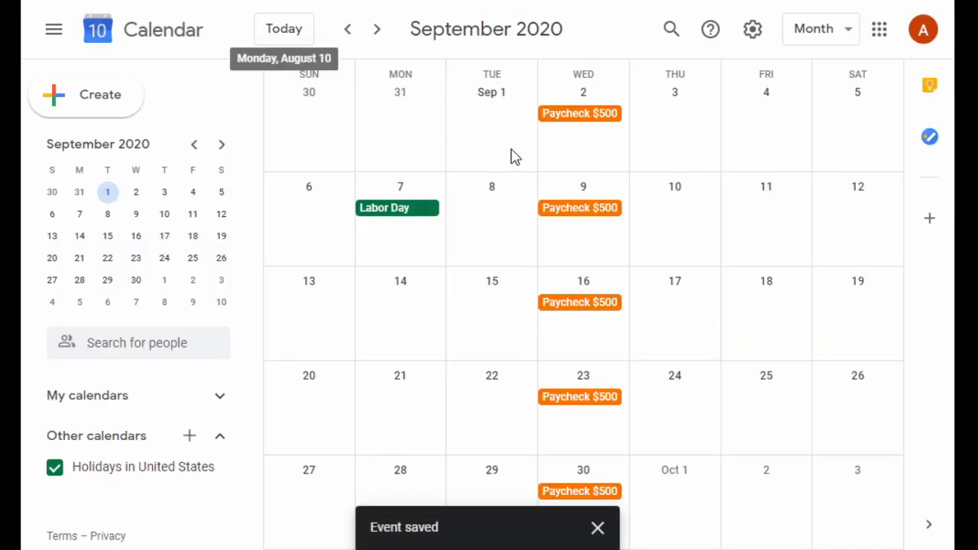
pyautogui.click(581, 124)
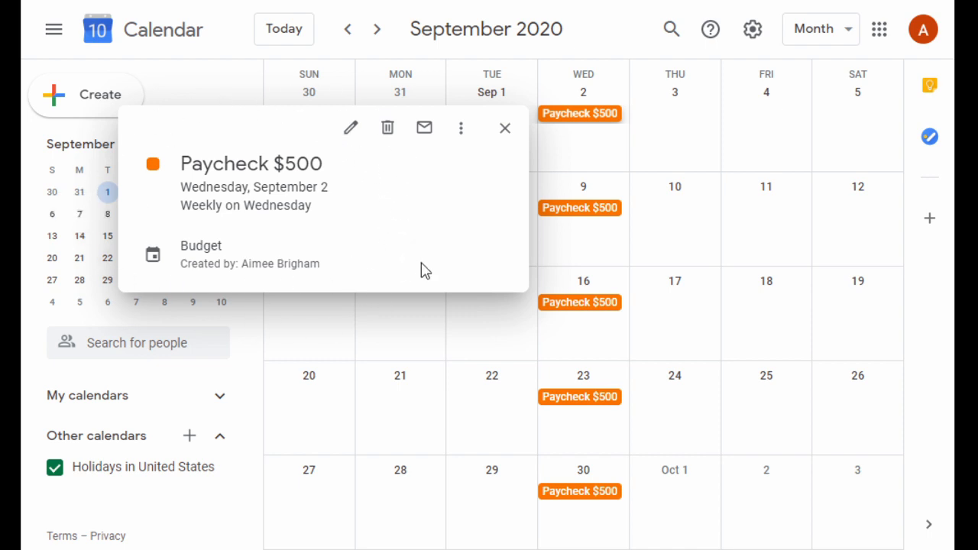
pyautogui.click(477, 339)
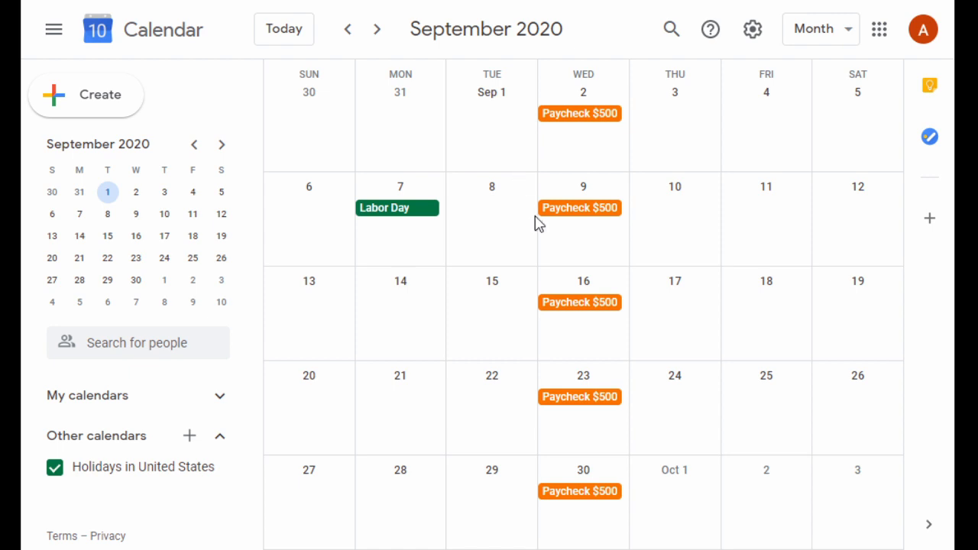
# - Start an all-day event titled "Rent $1250" on September 1 and expand its date and repeat settings
pyautogui.click(476, 126)
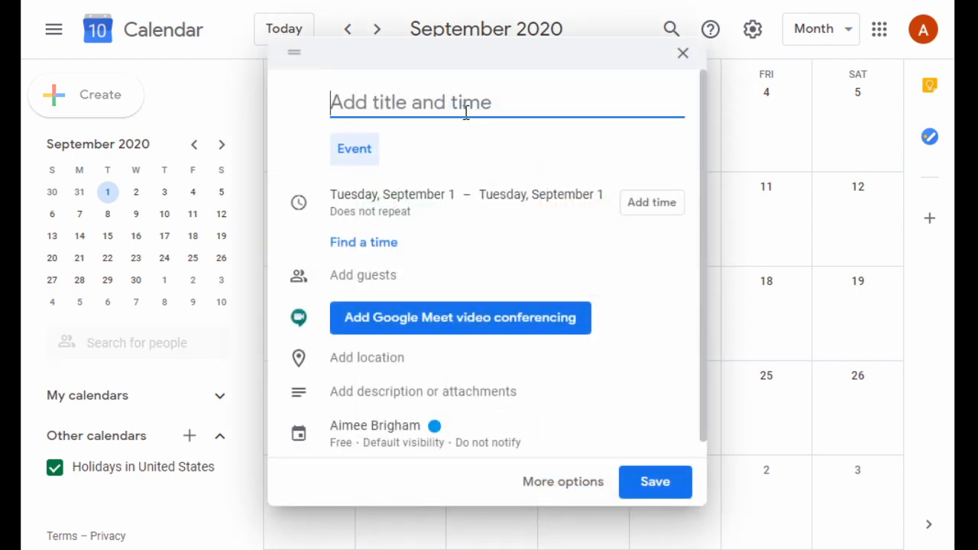
pyautogui.write('Rent $1250')
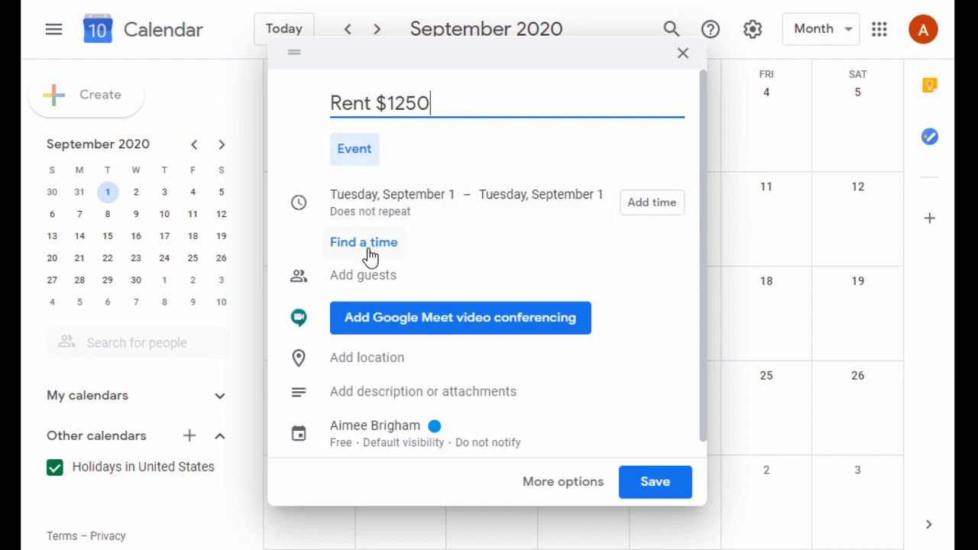
pyautogui.click(366, 214)
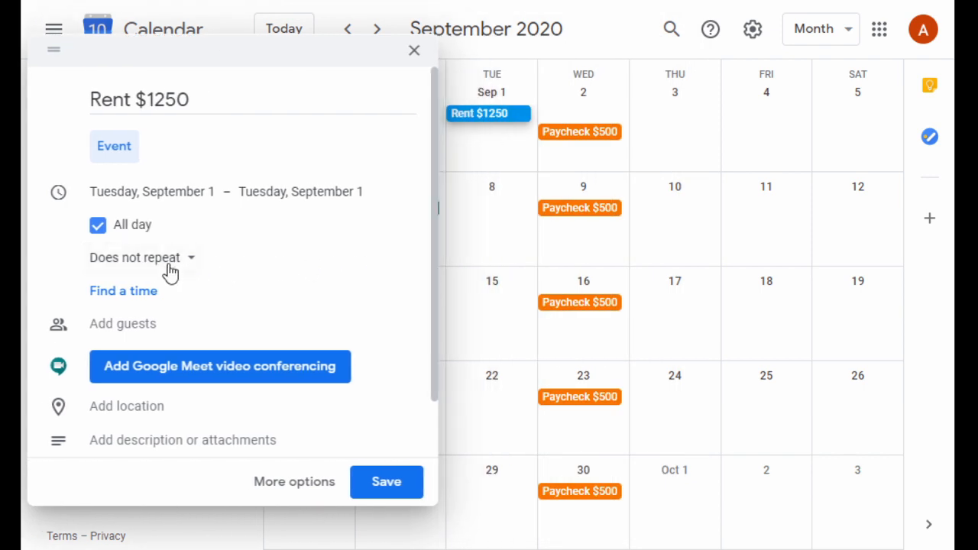
# - Give the rent event a custom recurrence of every 1 month on day 1 that never ends
pyautogui.click(159, 269)
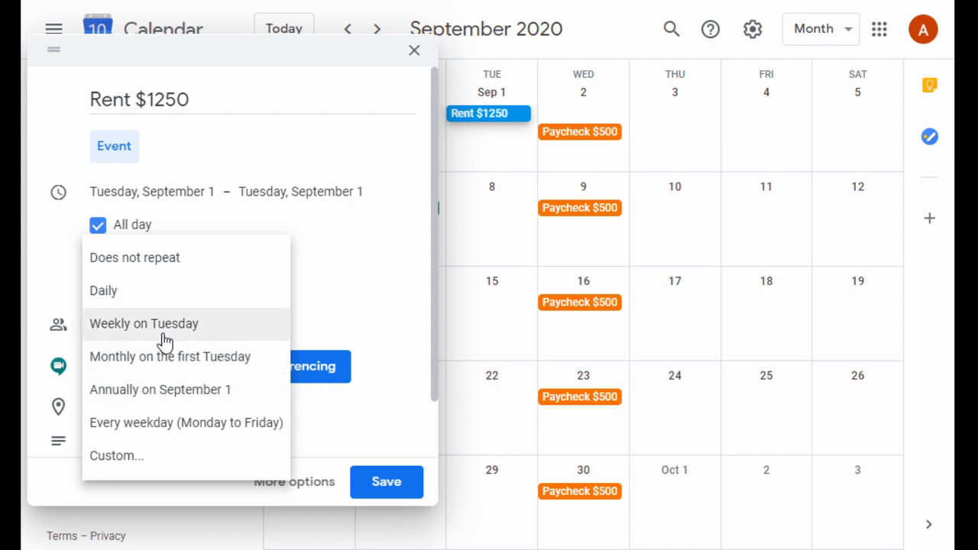
pyautogui.click(122, 458)
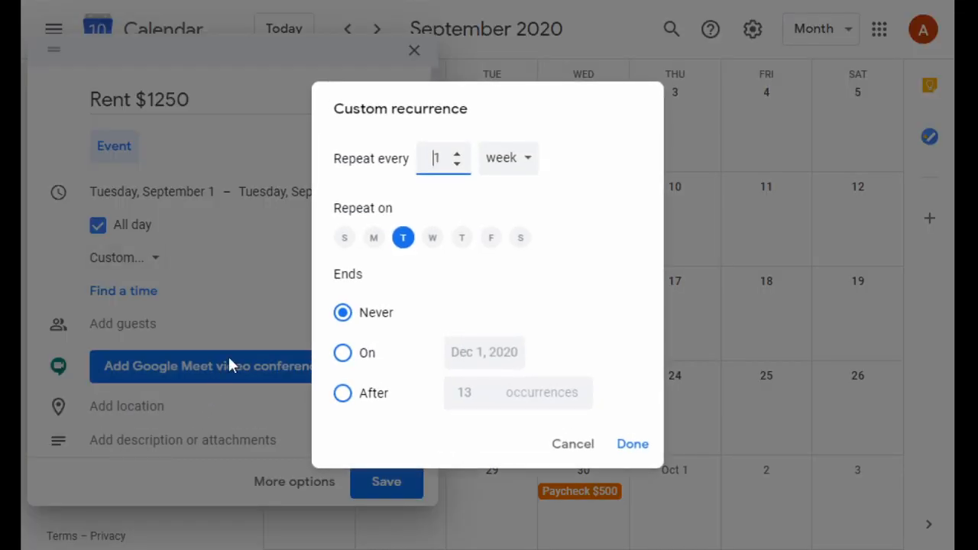
pyautogui.click(519, 158)
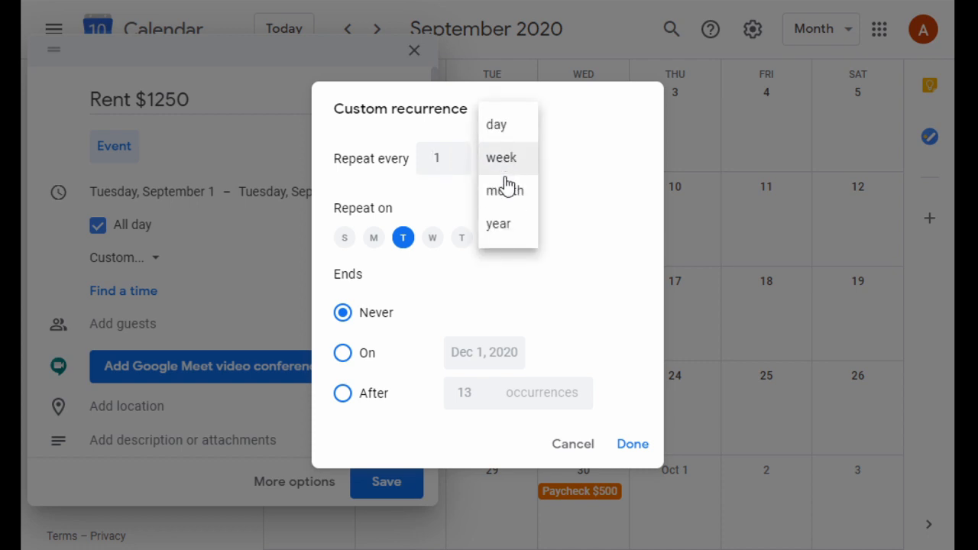
pyautogui.click(509, 200)
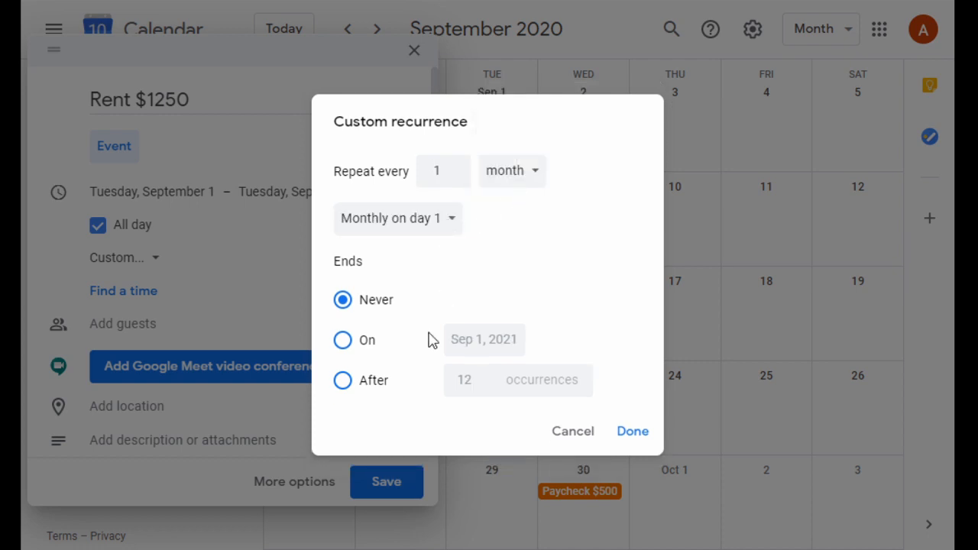
pyautogui.click(343, 344)
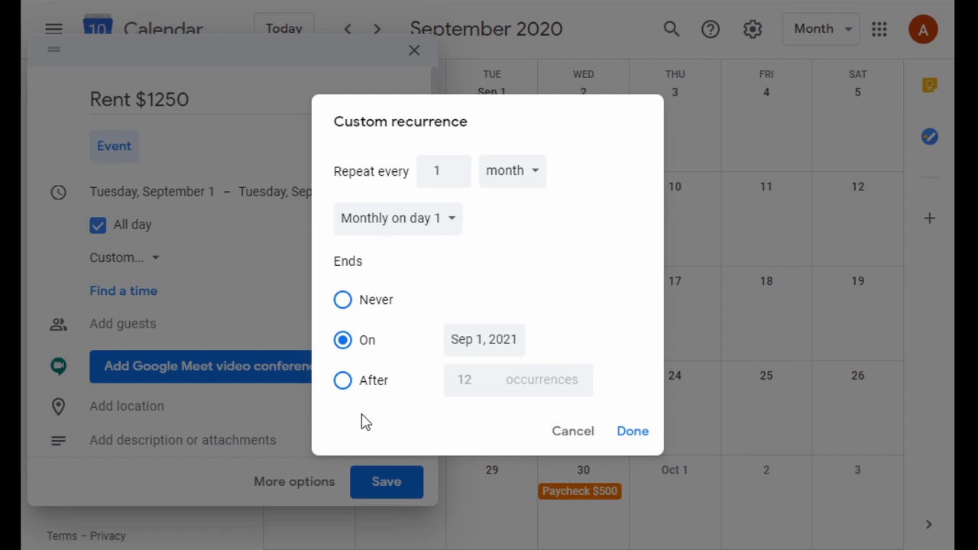
pyautogui.click(342, 305)
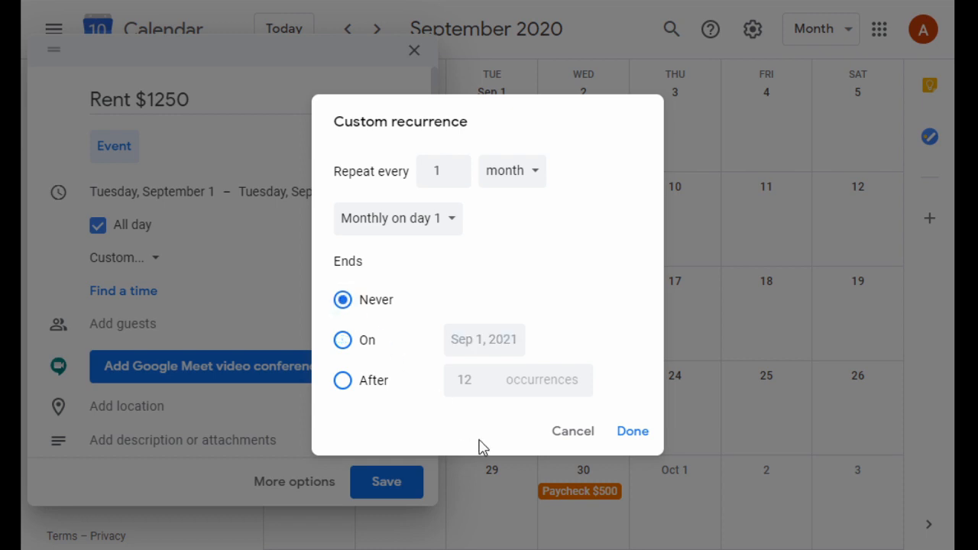
pyautogui.click(633, 431)
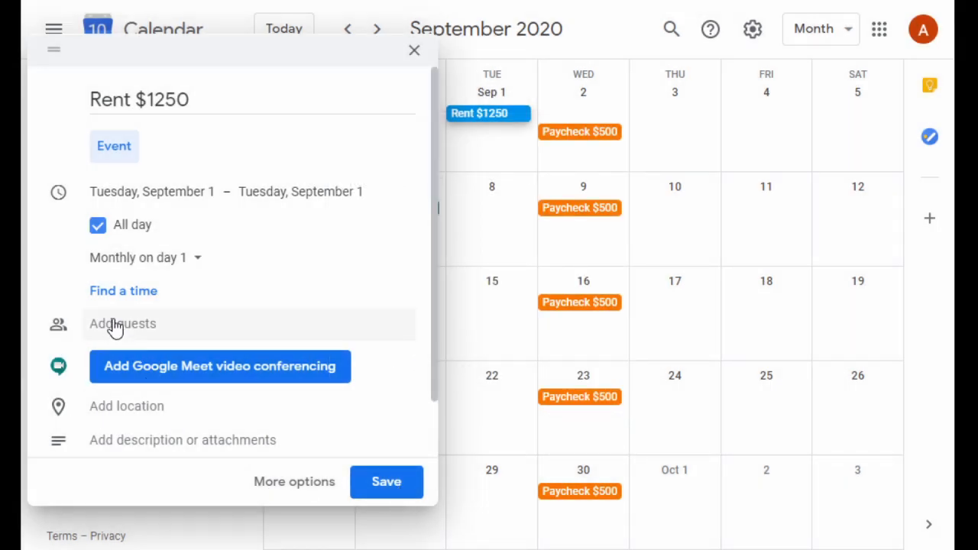
# - Assign the rent event to the Budget calendar, color it red, and save it
pyautogui.scroll(-1, 146, 430)
pyautogui.scroll(-1, 129, 421)
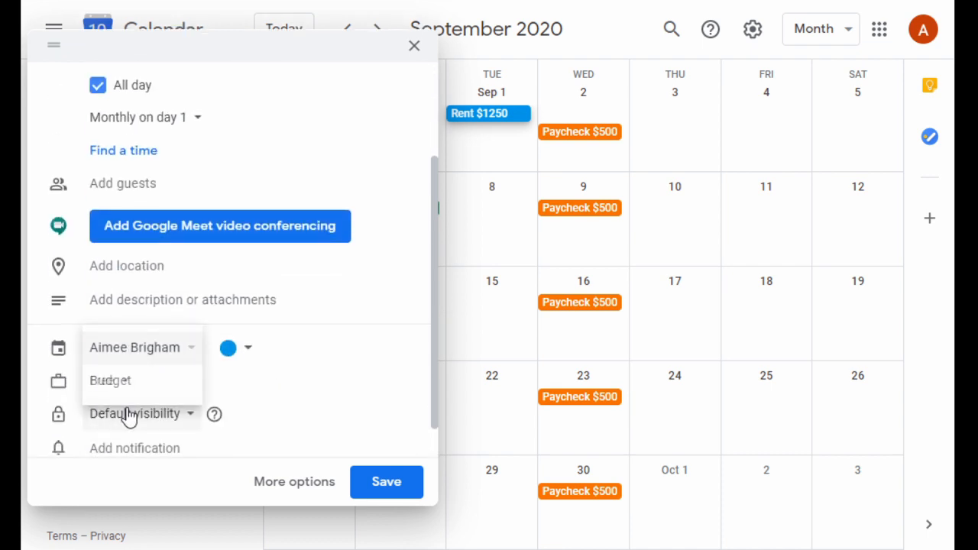
pyautogui.click(111, 384)
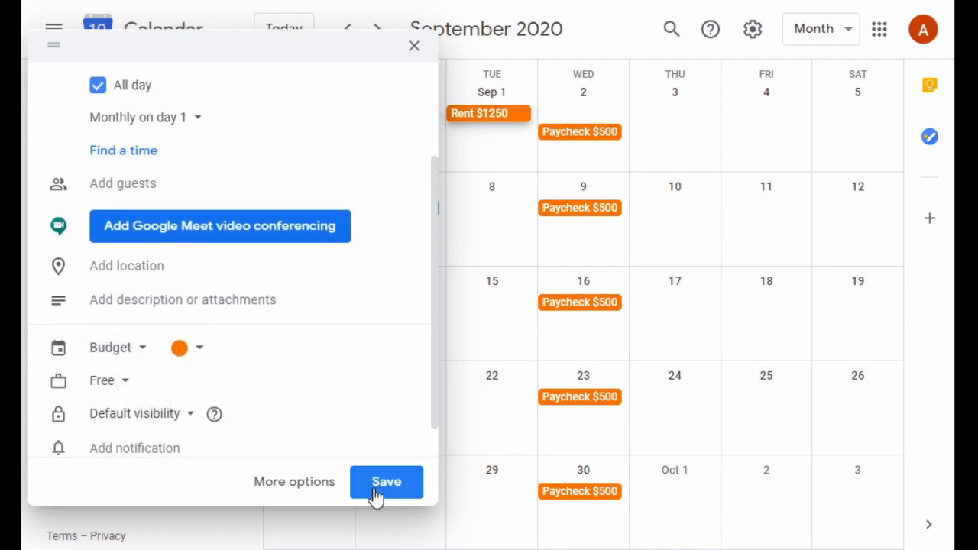
pyautogui.click(197, 357)
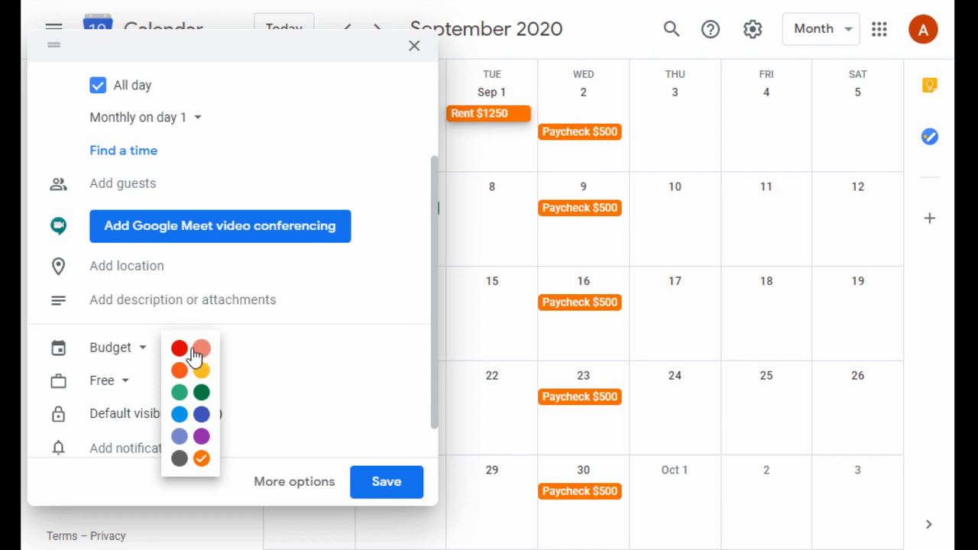
pyautogui.click(179, 350)
pyautogui.click(384, 488)
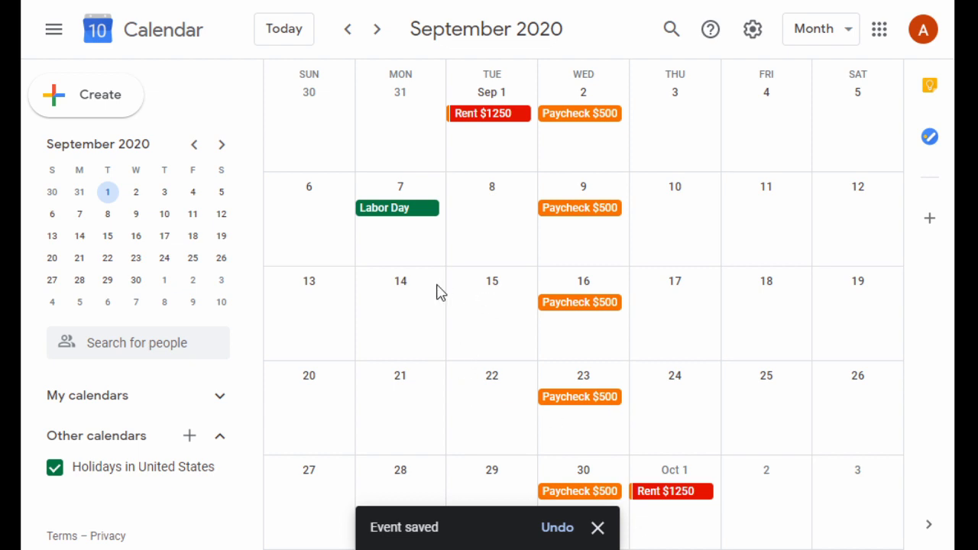
# - Start an all-day event titled "CC1 $50" on September 15 and expand its date and repeat settings
pyautogui.click(489, 325)
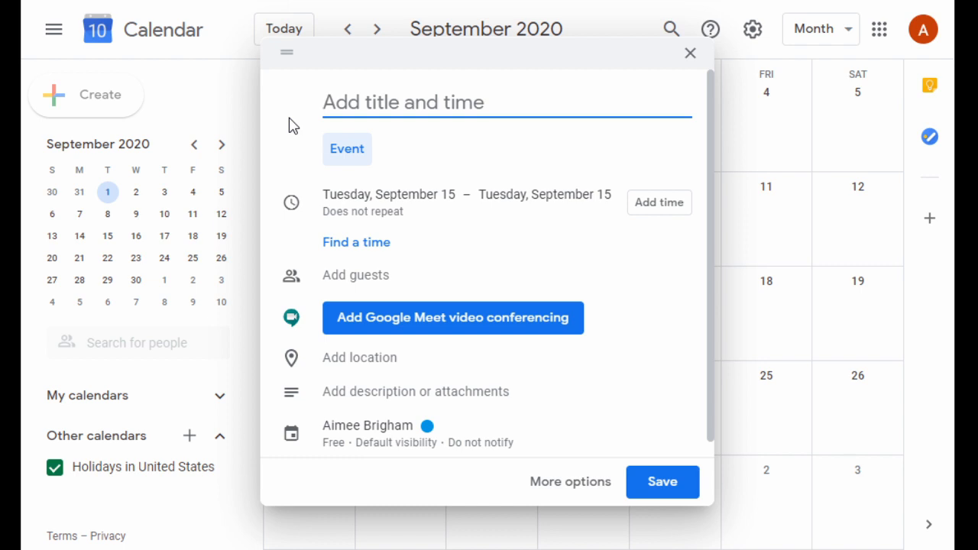
pyautogui.write('CC1 $50')
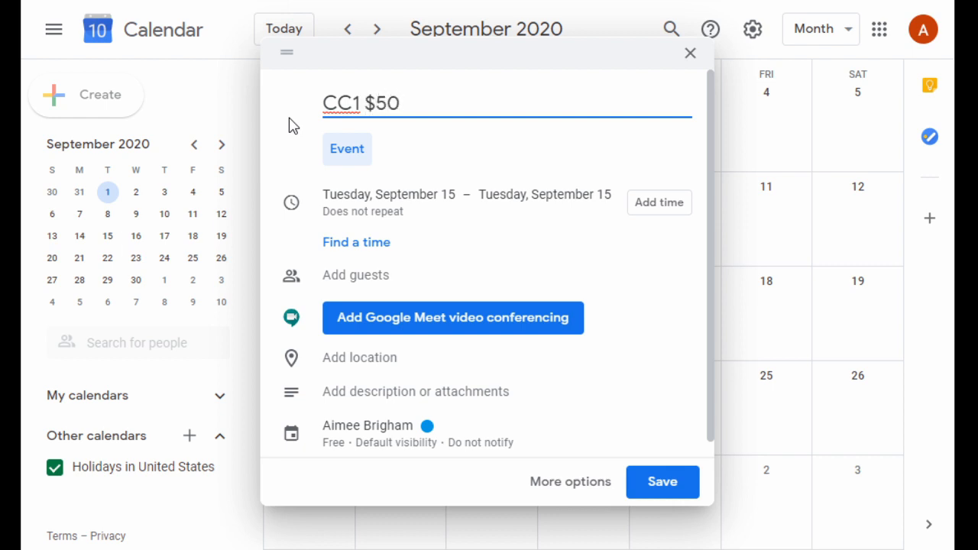
pyautogui.click(404, 221)
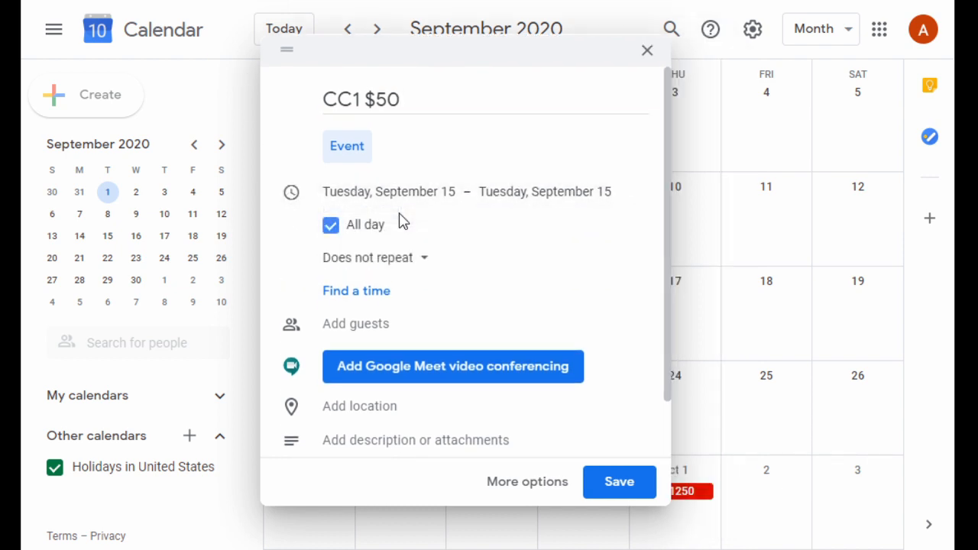
# - Give the CC1 event a custom recurrence of every 1 month on day 15 with no end
pyautogui.click(371, 264)
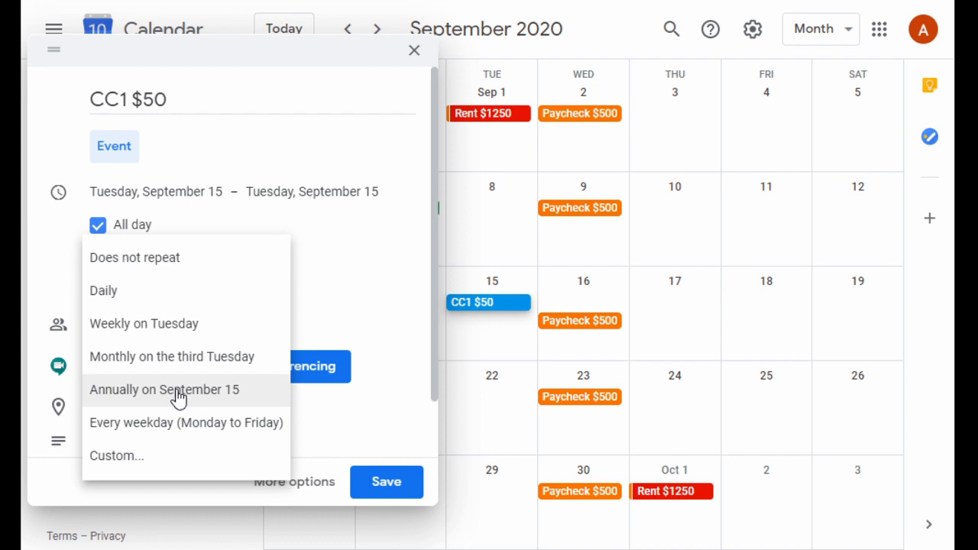
pyautogui.click(130, 463)
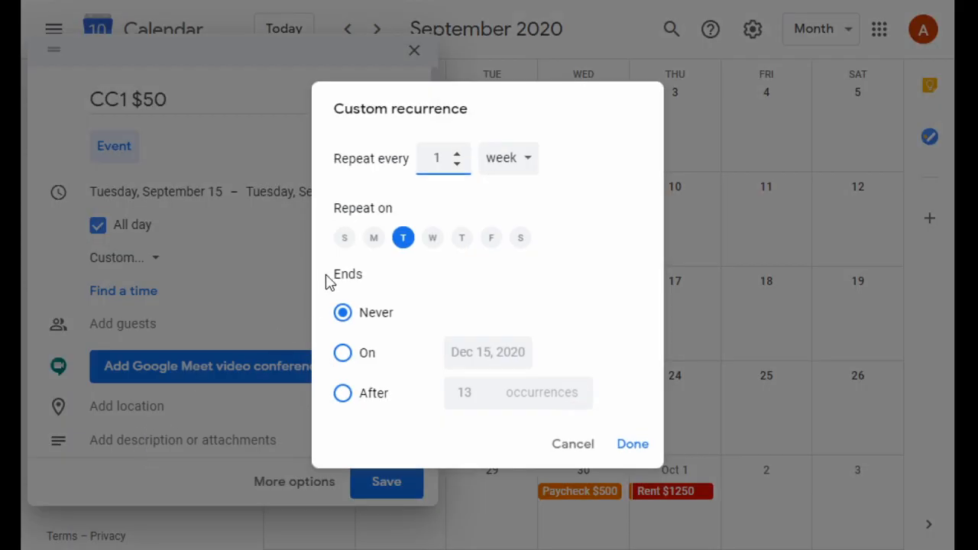
pyautogui.click(526, 162)
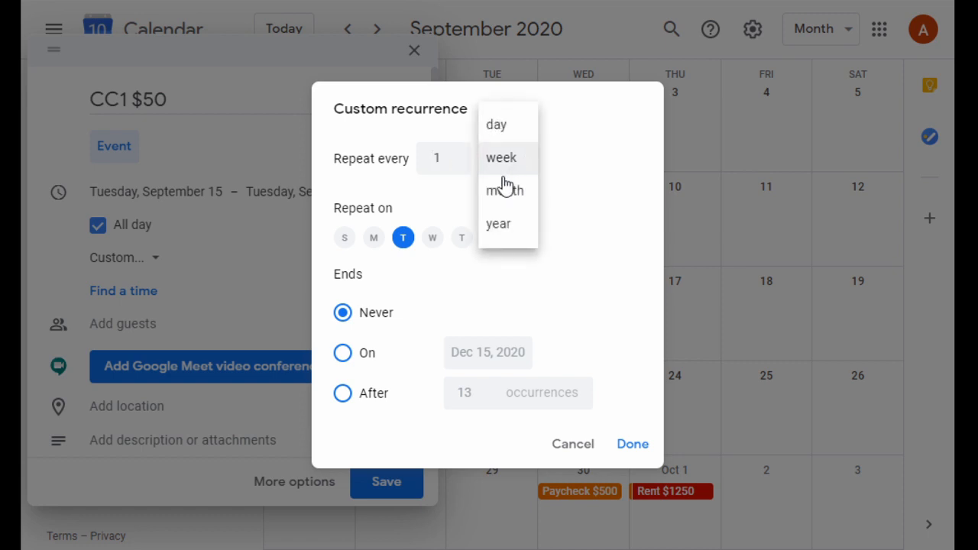
pyautogui.click(505, 193)
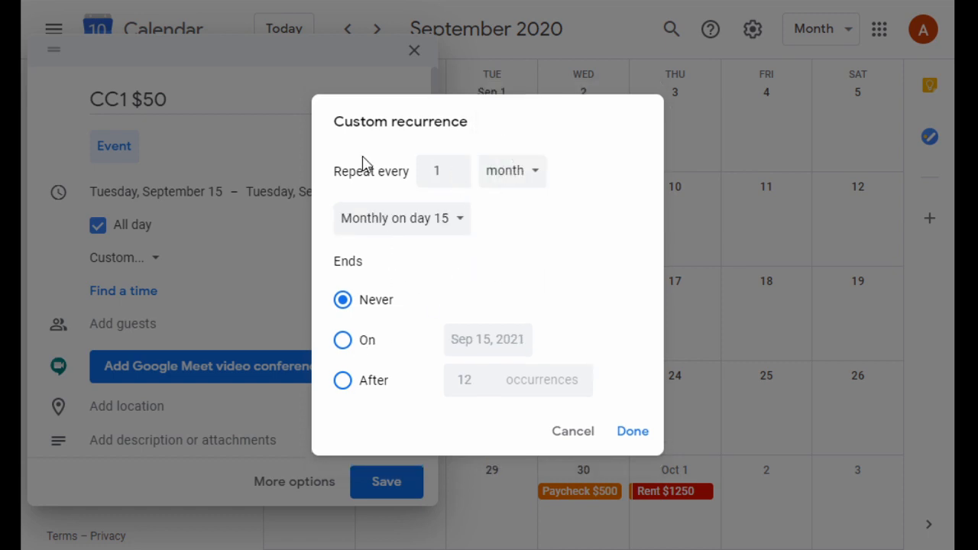
pyautogui.click(634, 431)
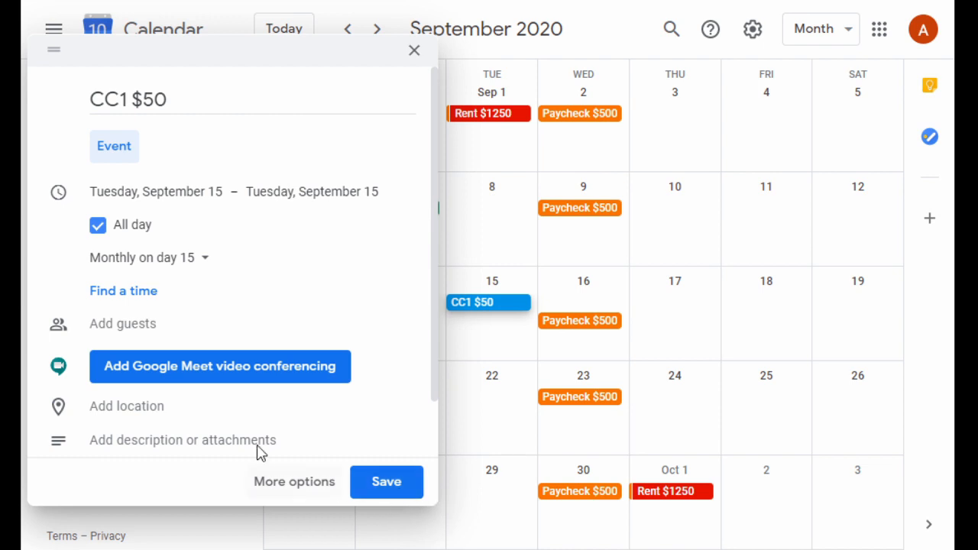
# - Assign the CC1 event to the Budget calendar and save it
pyautogui.scroll(-2, 148, 389)
pyautogui.click(145, 409)
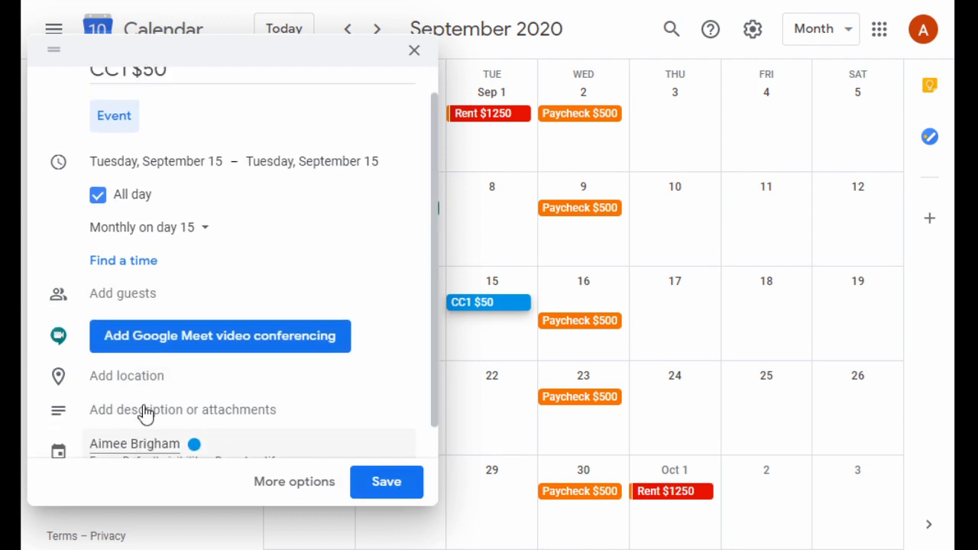
pyautogui.click(113, 392)
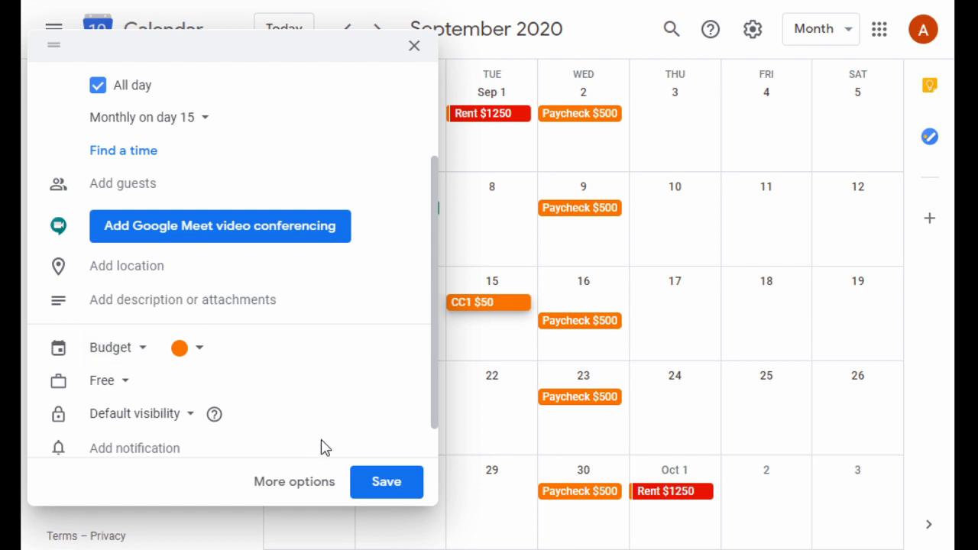
pyautogui.click(387, 489)
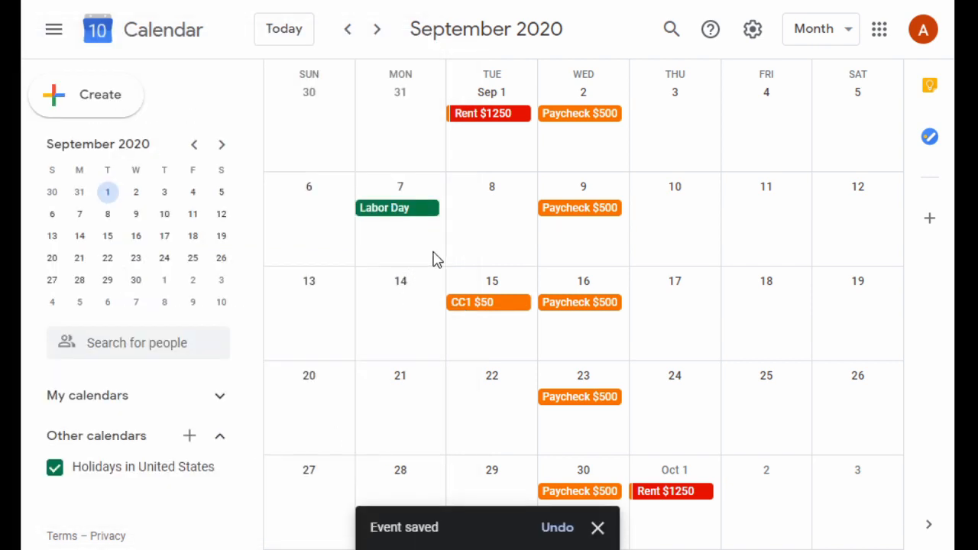
# - Recolor the September 15 CC1 event to Tomato red for this and following events, and dismiss the color tip
pyautogui.click(490, 306)
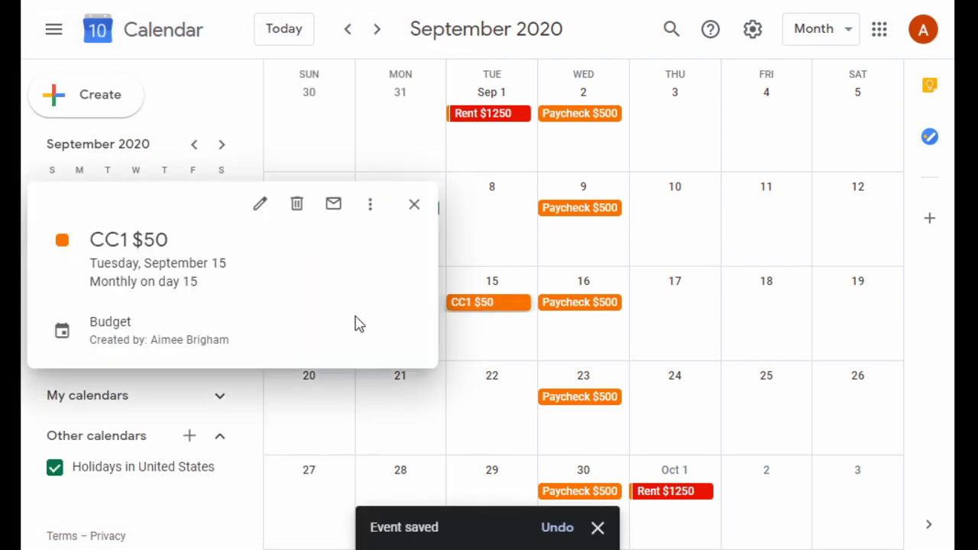
pyautogui.click(260, 210)
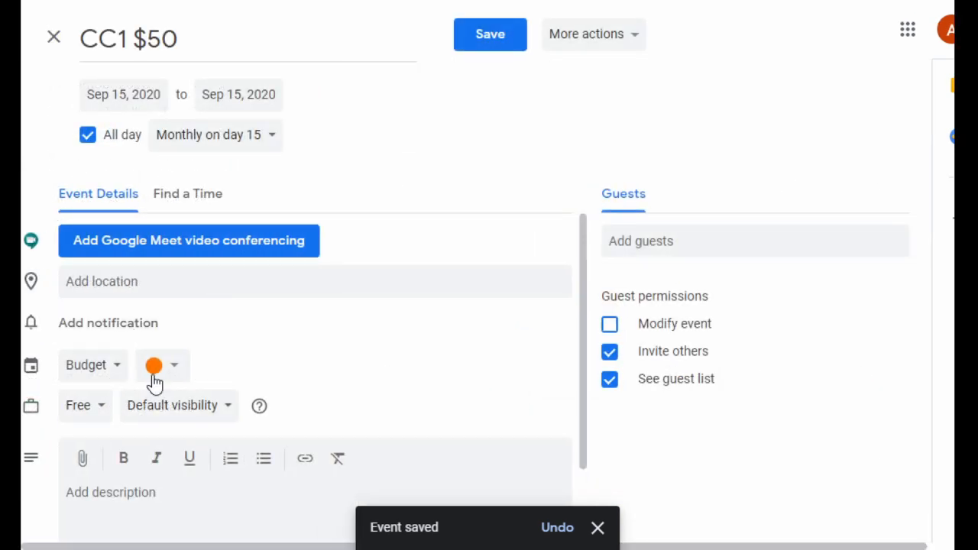
pyautogui.click(155, 376)
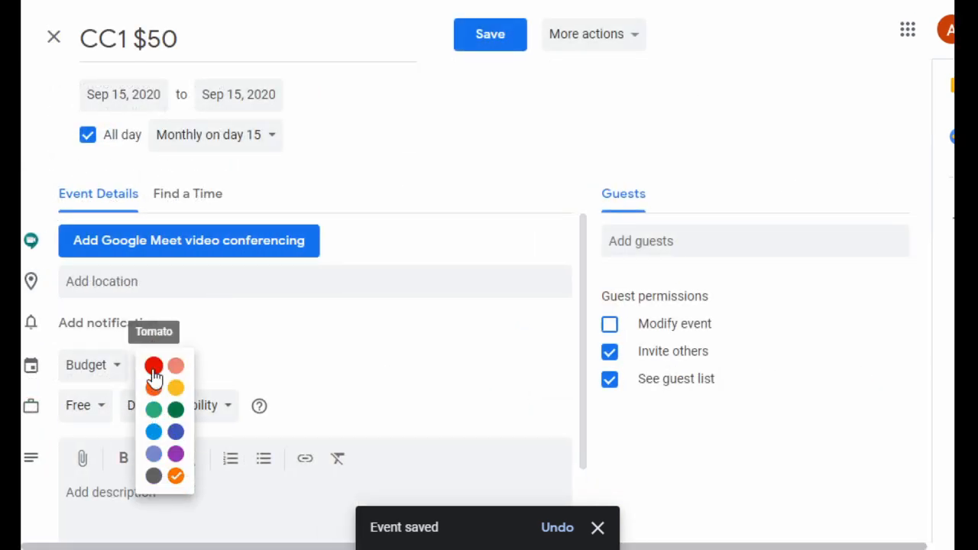
pyautogui.click(154, 366)
pyautogui.click(475, 42)
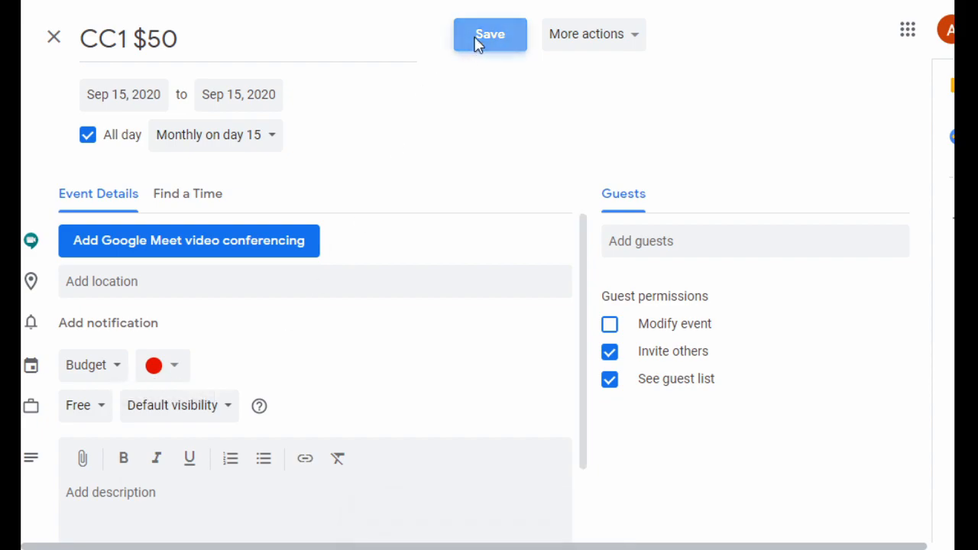
pyautogui.click(372, 267)
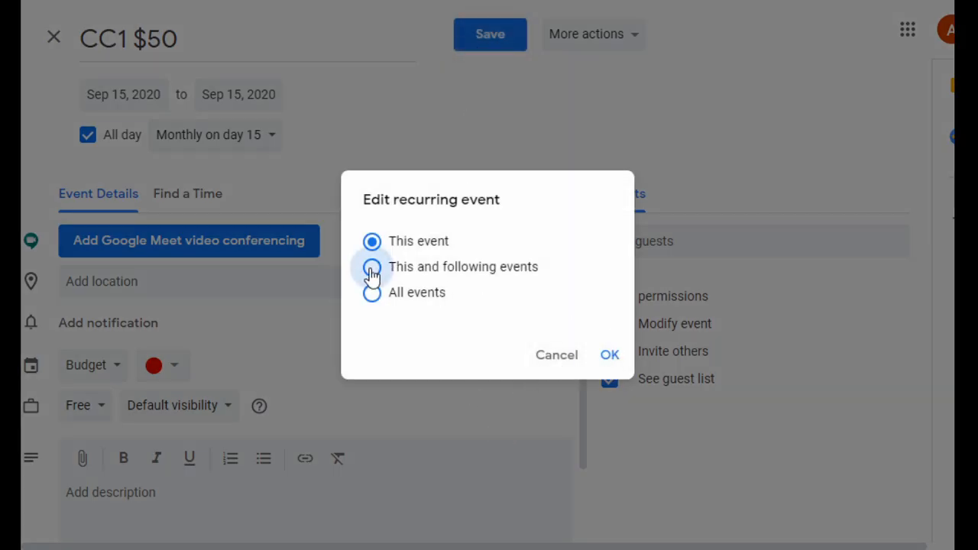
pyautogui.click(609, 364)
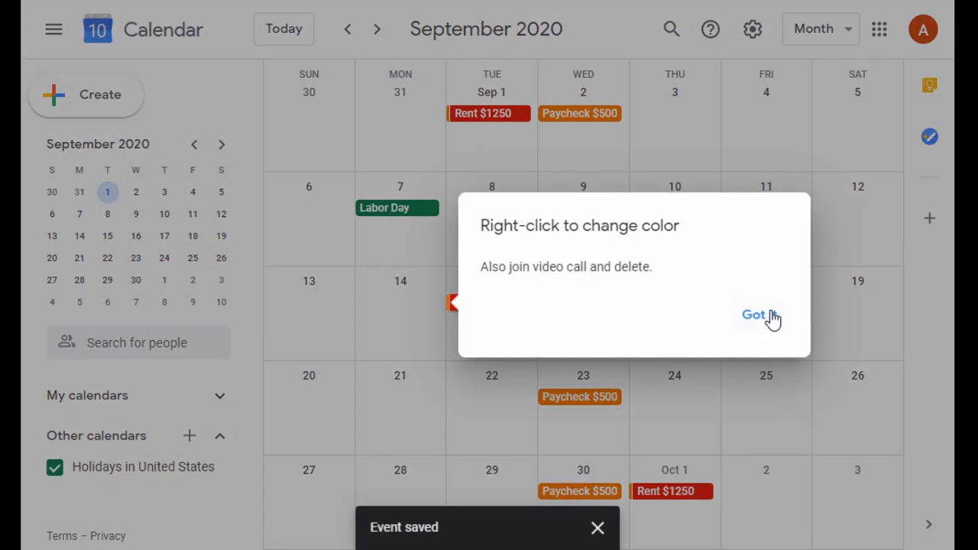
pyautogui.click(760, 316)
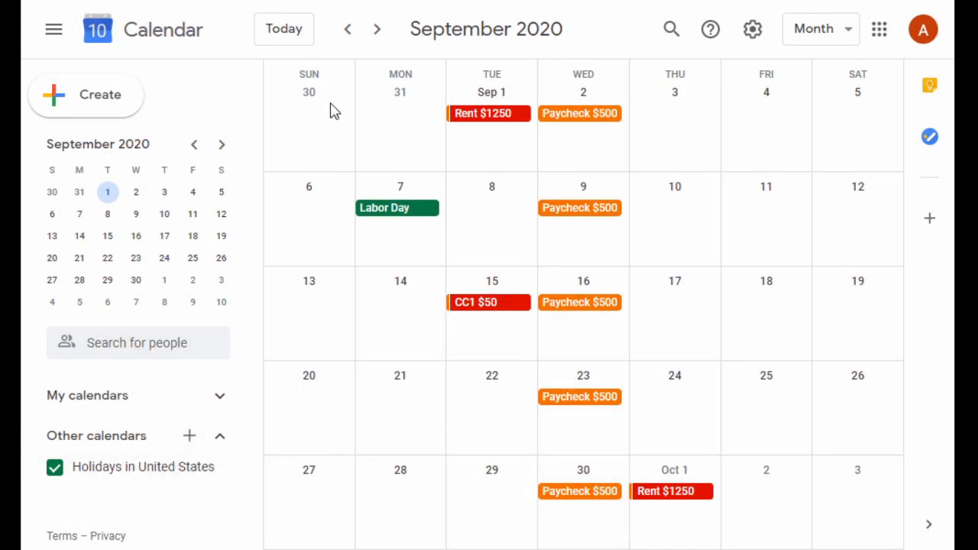
# - Retitle the October 15 credit card event to "CC1 $45" and save the change for this event only
pyautogui.click(376, 29)
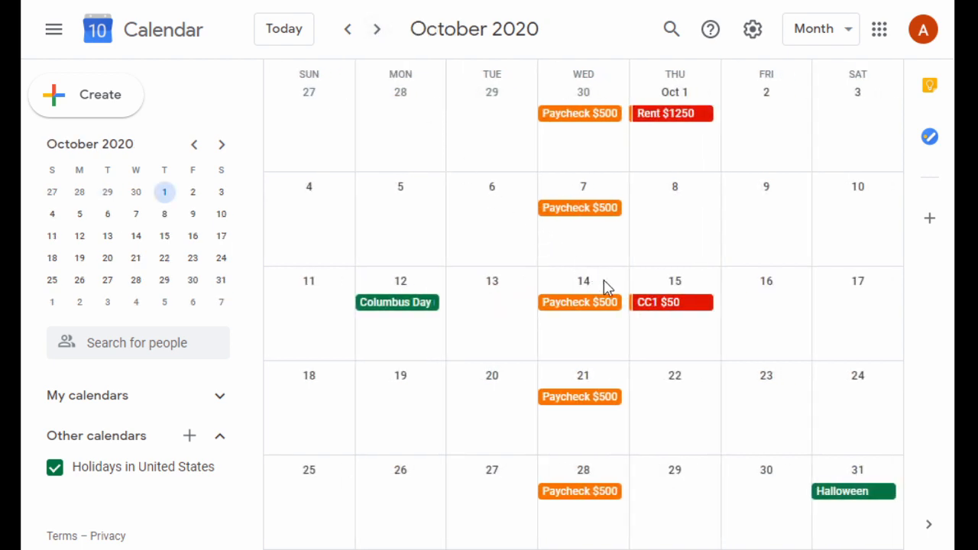
pyautogui.click(681, 304)
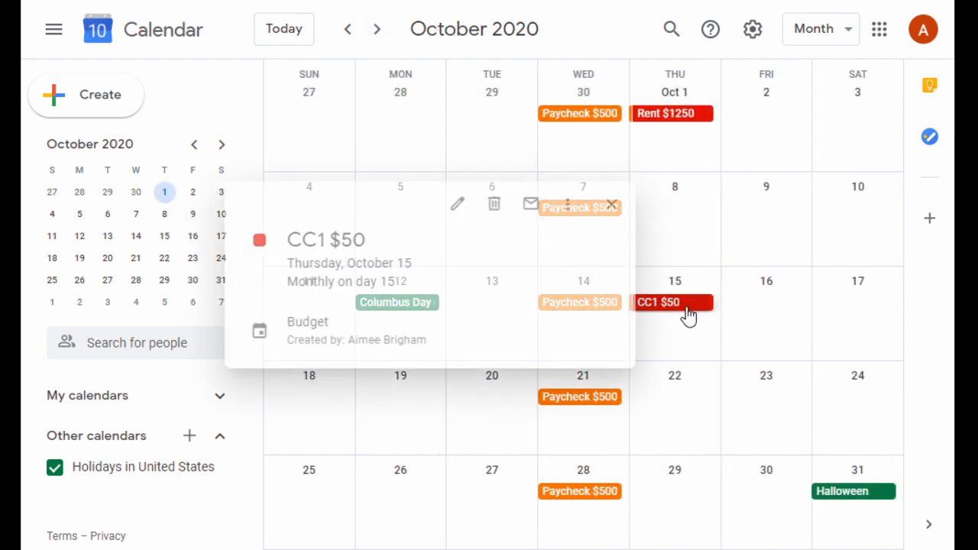
pyautogui.click(558, 205)
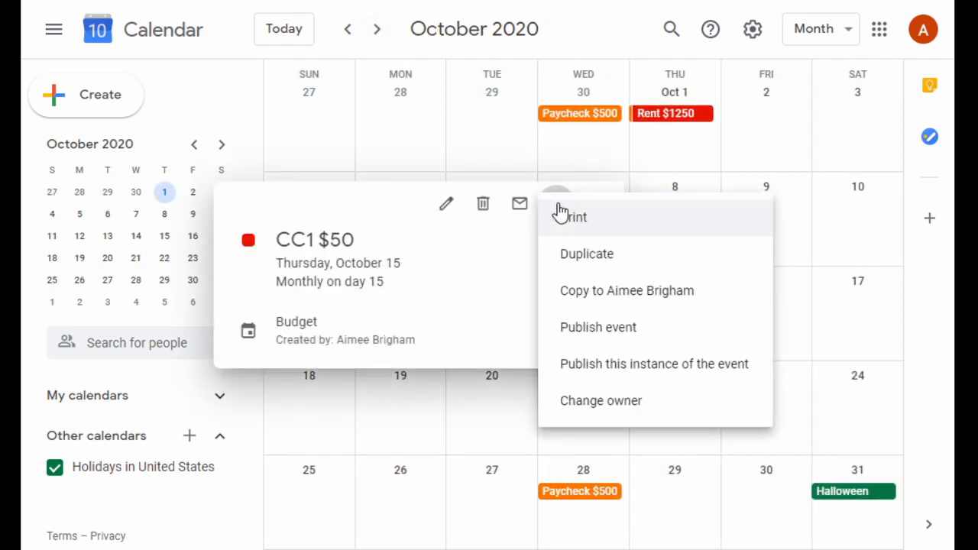
pyautogui.click(447, 206)
pyautogui.click(448, 204)
pyautogui.click(194, 43)
pyautogui.press('BackSpace')
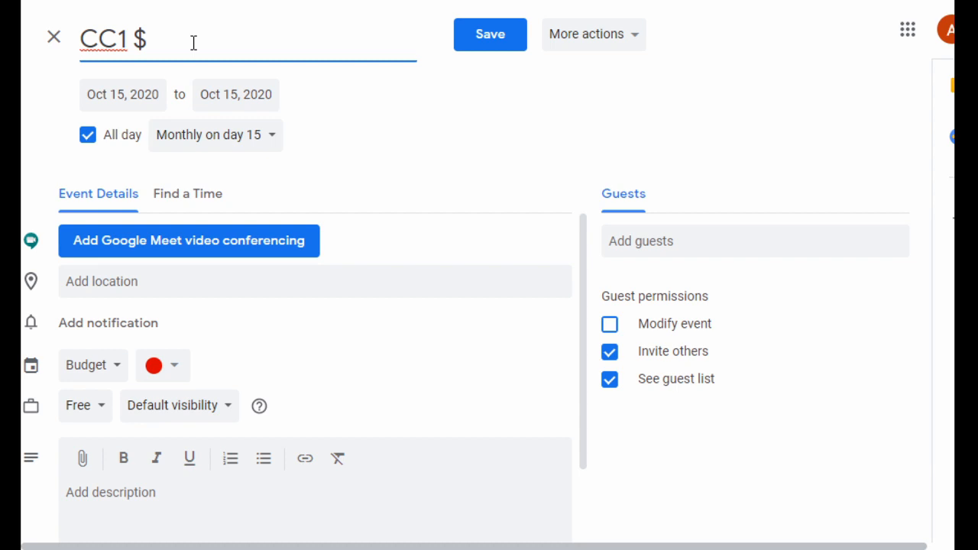
pyautogui.write('45')
pyautogui.click(501, 34)
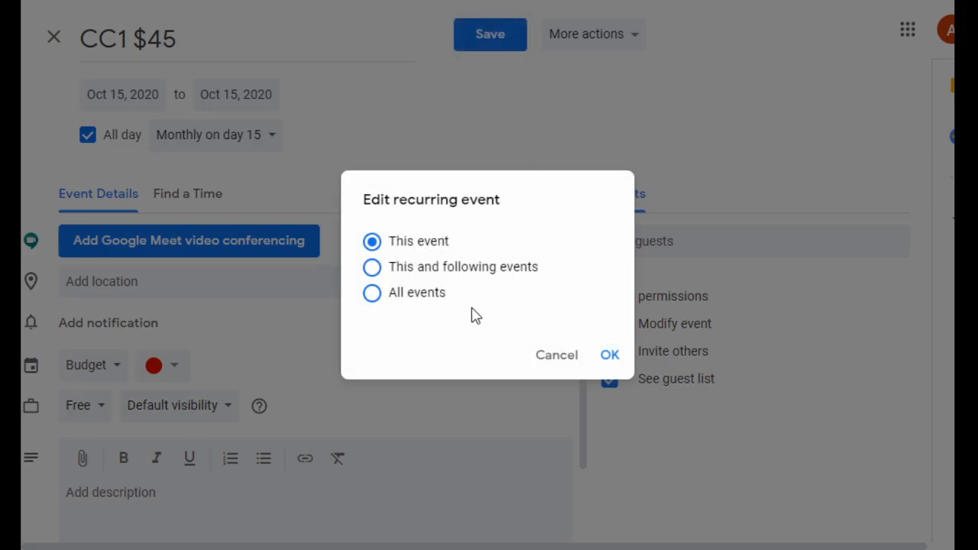
pyautogui.click(609, 356)
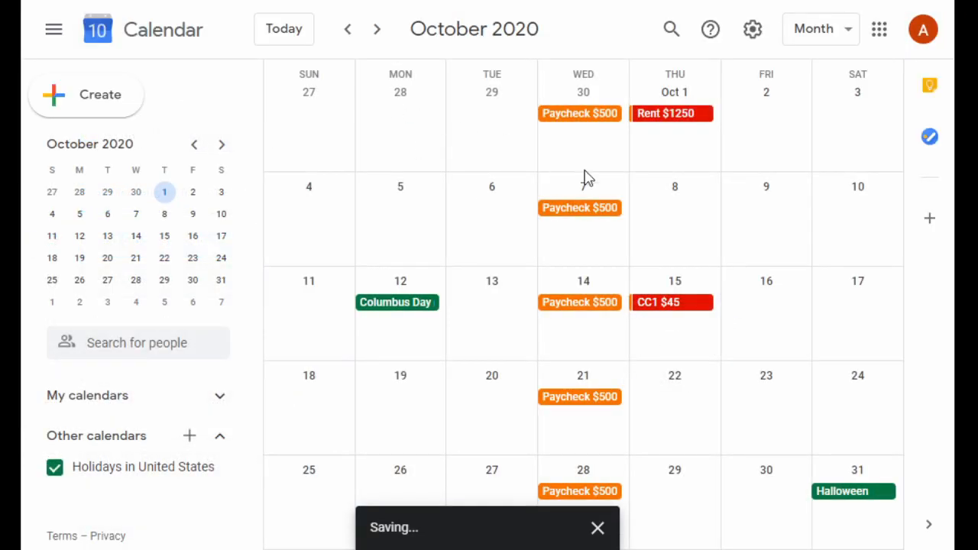
# - Review the September to December 2020 months, comparing the CC1 amount and the recurring rent and paycheck events
pyautogui.click(378, 31)
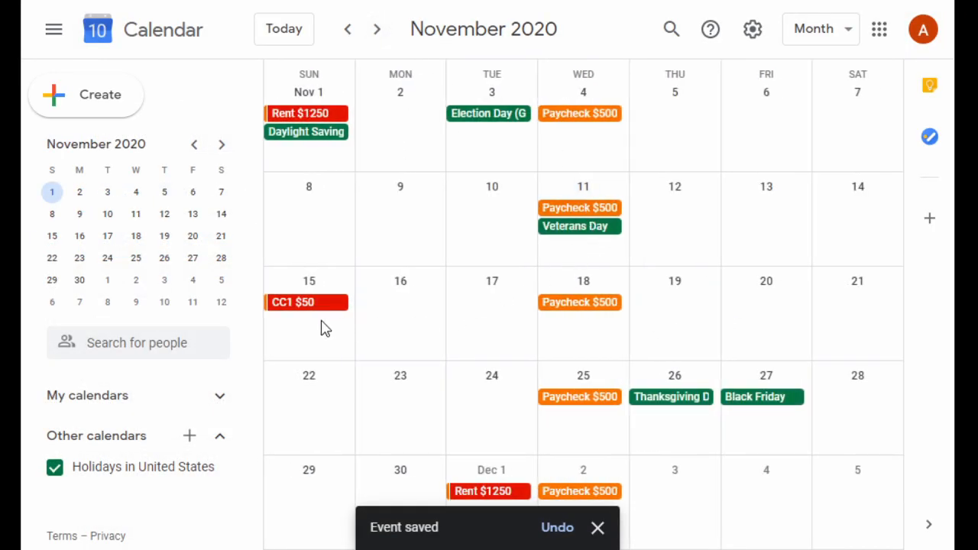
pyautogui.click(347, 32)
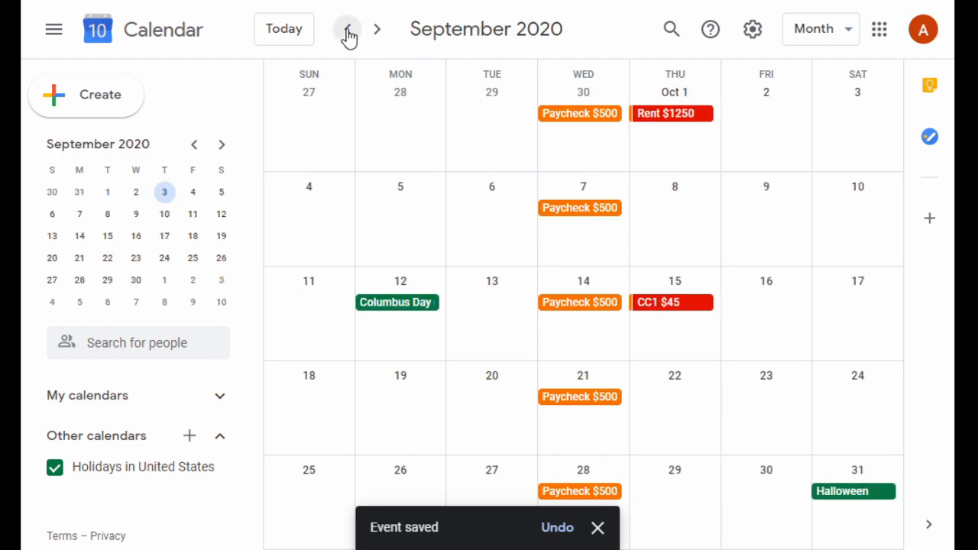
pyautogui.click(348, 35)
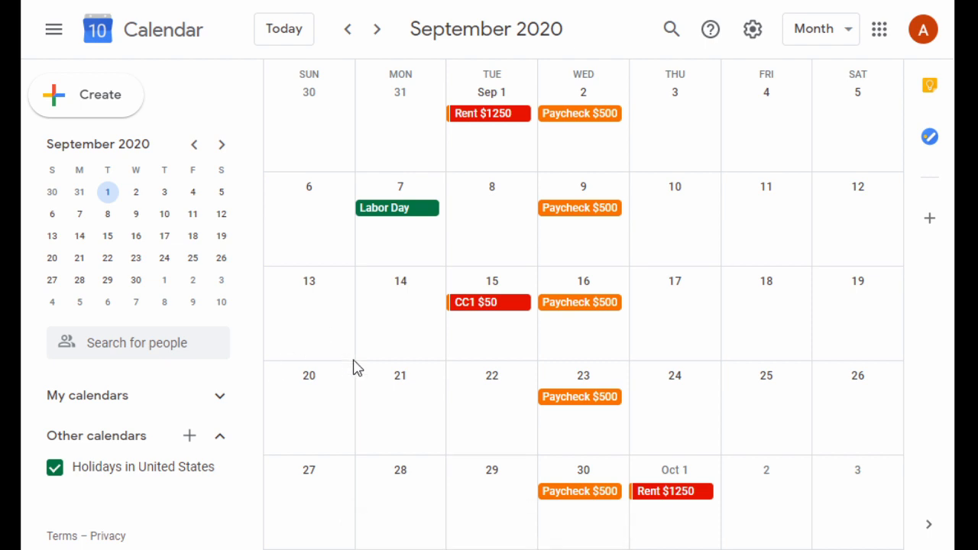
pyautogui.click(377, 31)
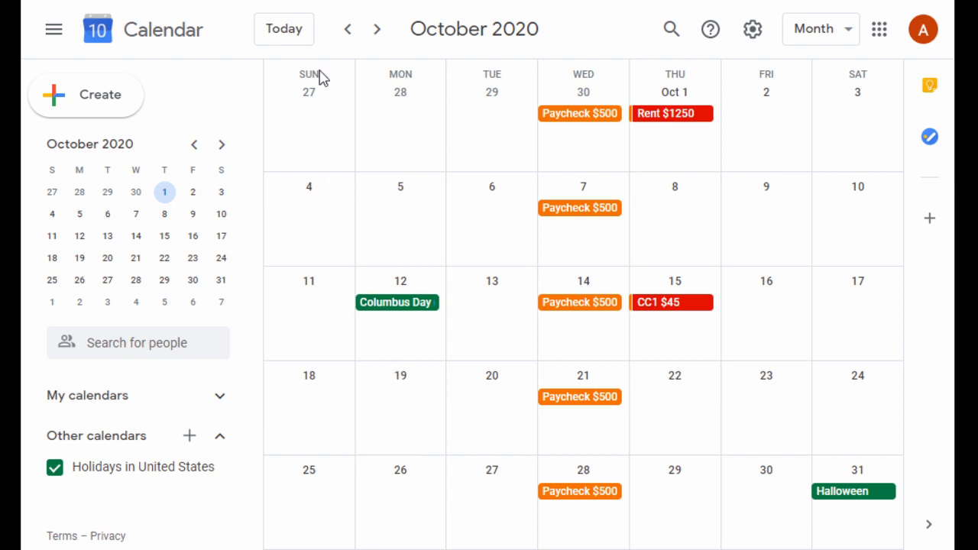
pyautogui.click(348, 31)
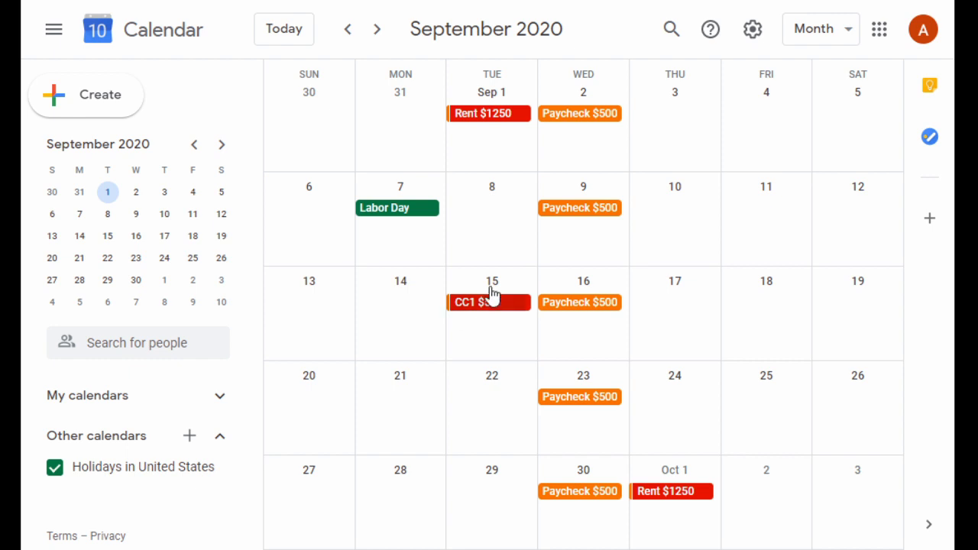
pyautogui.click(377, 29)
pyautogui.click(378, 29)
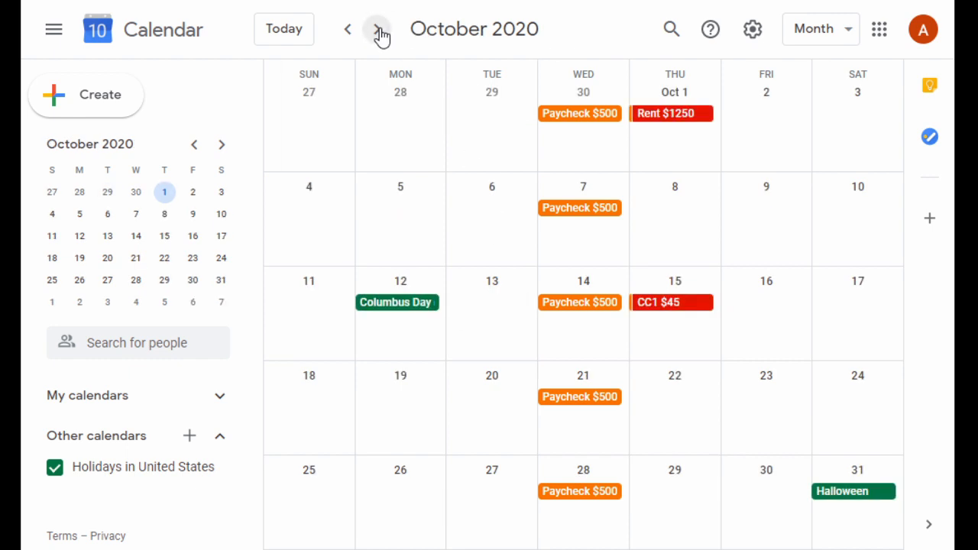
pyautogui.click(377, 29)
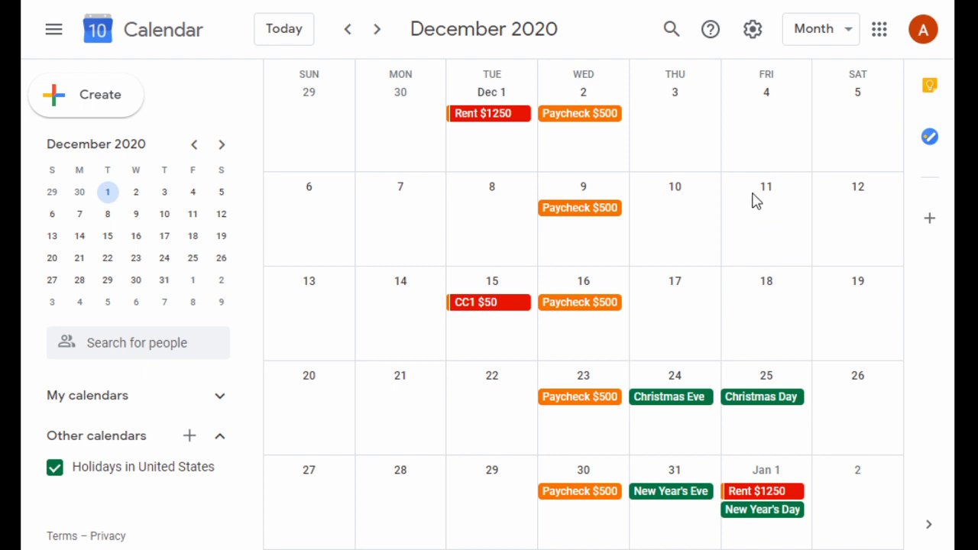
pyautogui.click(348, 29)
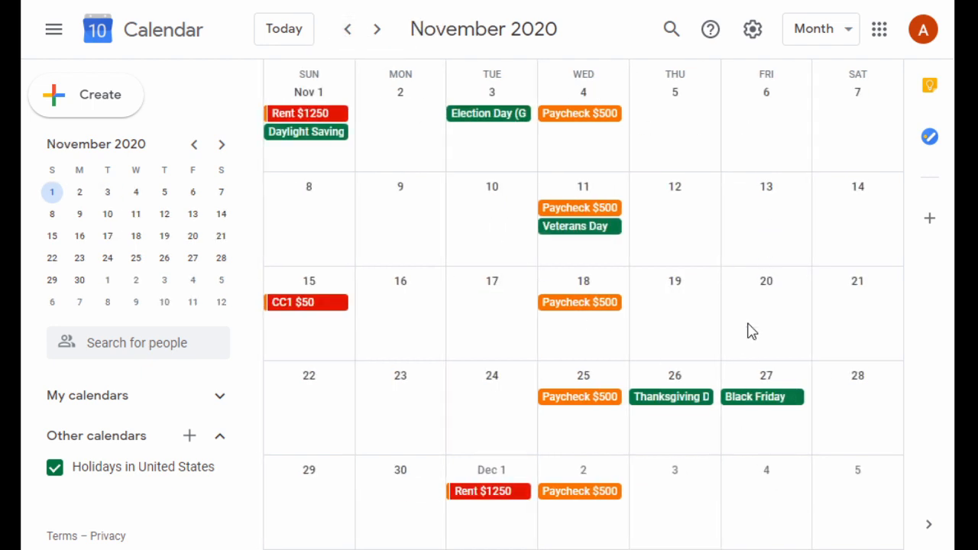
pyautogui.click(347, 29)
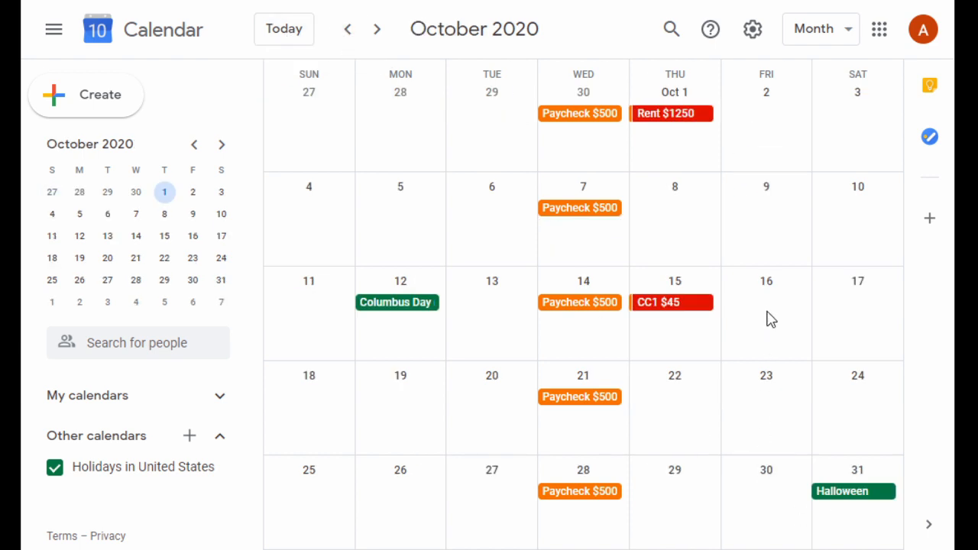
# - Start an all-day event titled "12 weeks to Christmas $100" on October 2 that repeats weekly on Friday
pyautogui.click(770, 114)
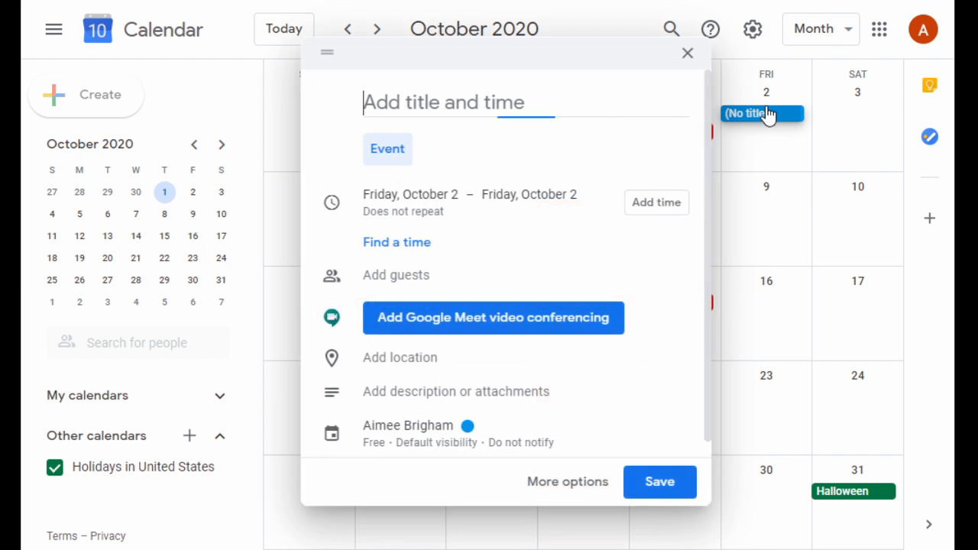
pyautogui.write('12 weeks to Christmas $100')
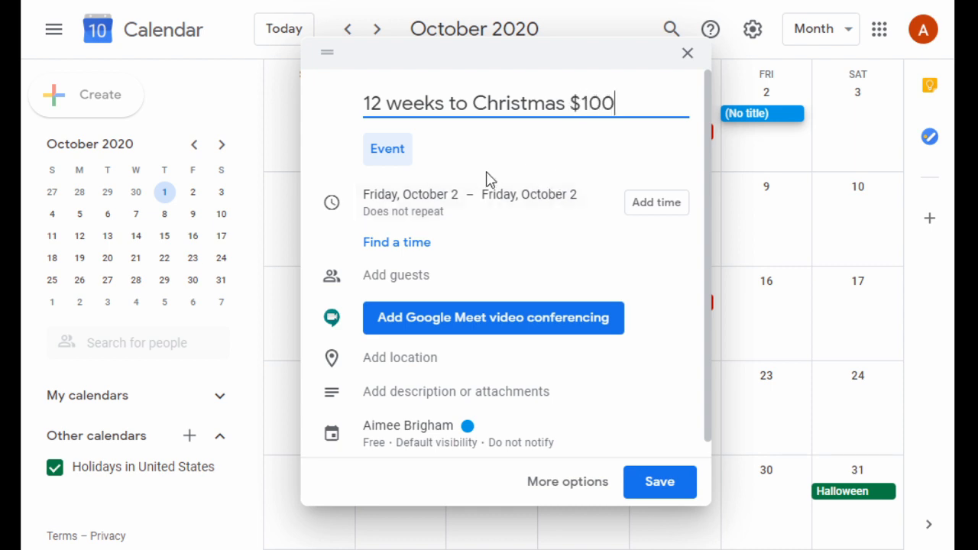
pyautogui.click(391, 218)
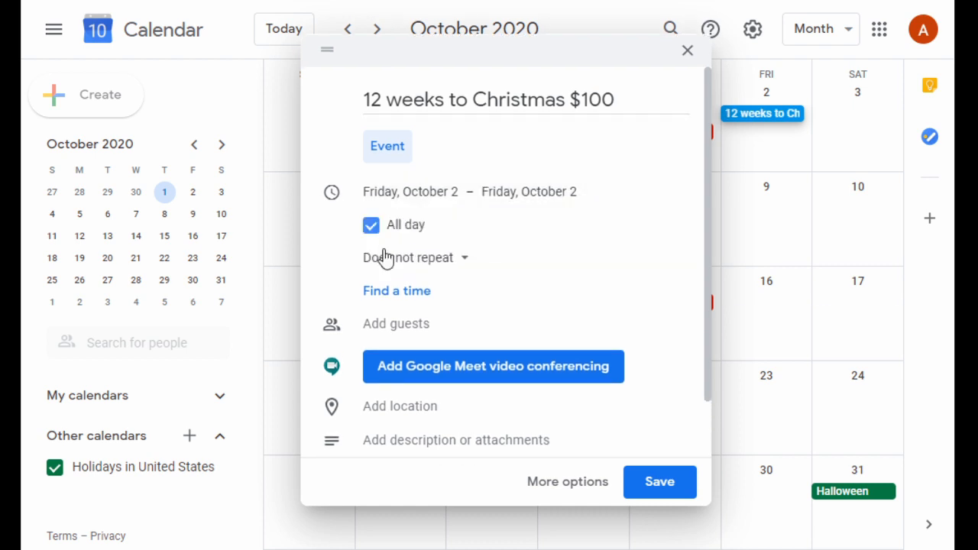
pyautogui.click(392, 259)
pyautogui.click(404, 342)
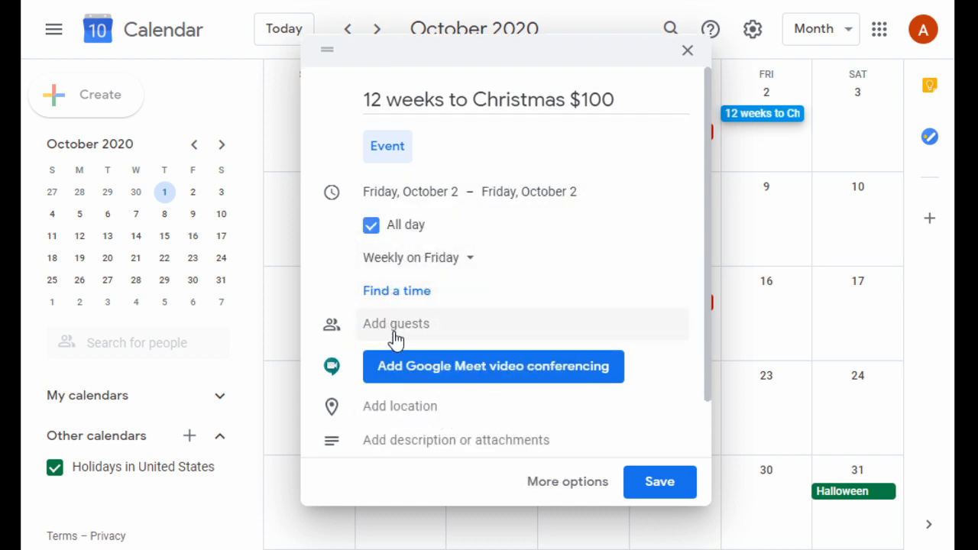
# - Give the Christmas event a custom recurrence of every 1 week on Friday, ending on Dec 18, 2020
pyautogui.click(459, 267)
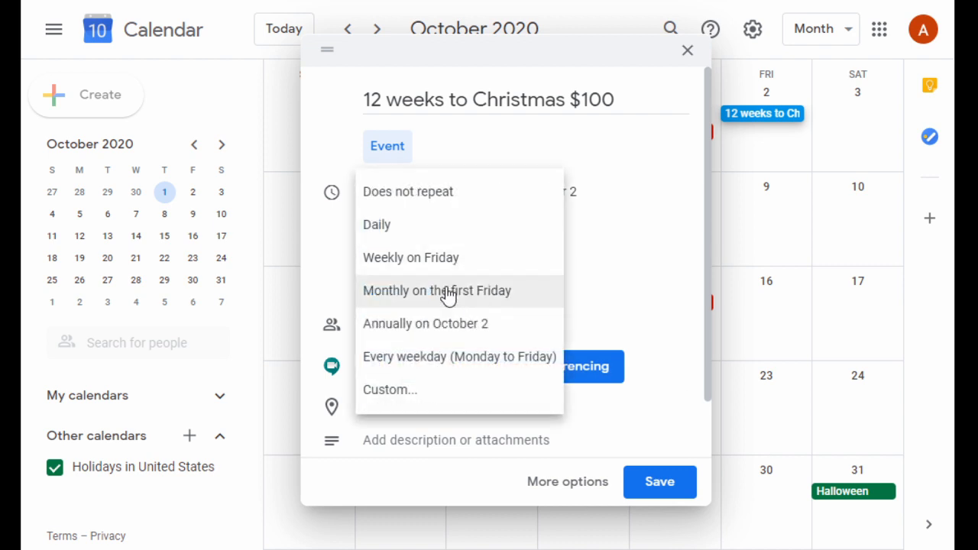
pyautogui.click(385, 392)
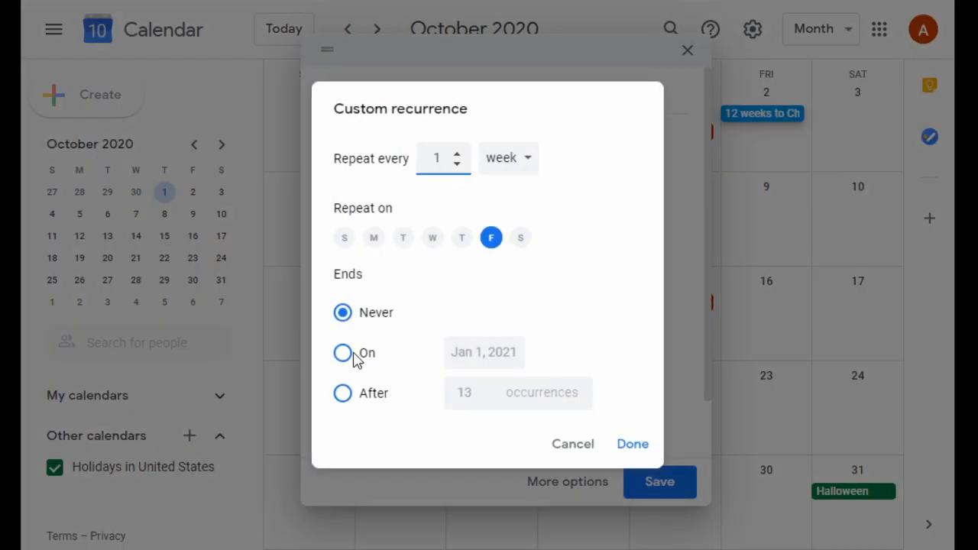
pyautogui.click(344, 357)
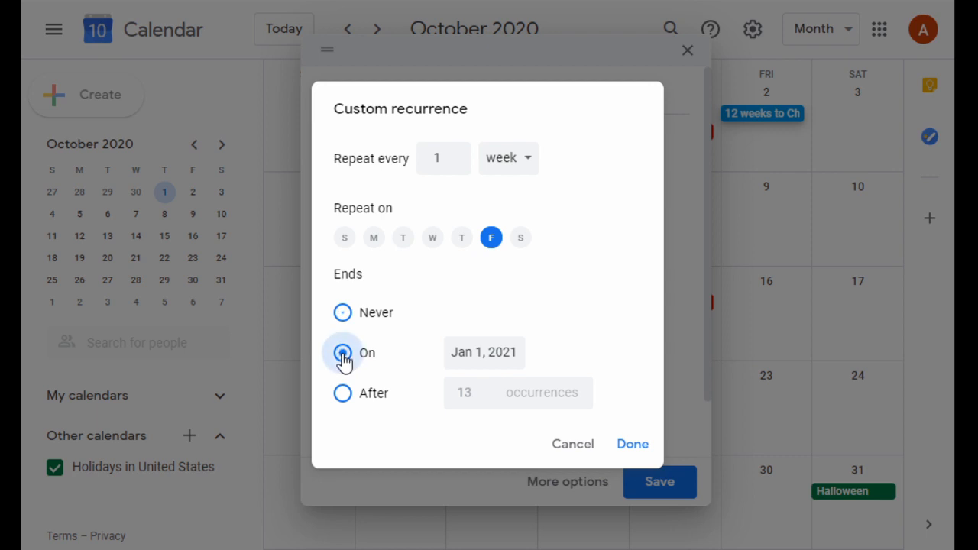
pyautogui.click(485, 358)
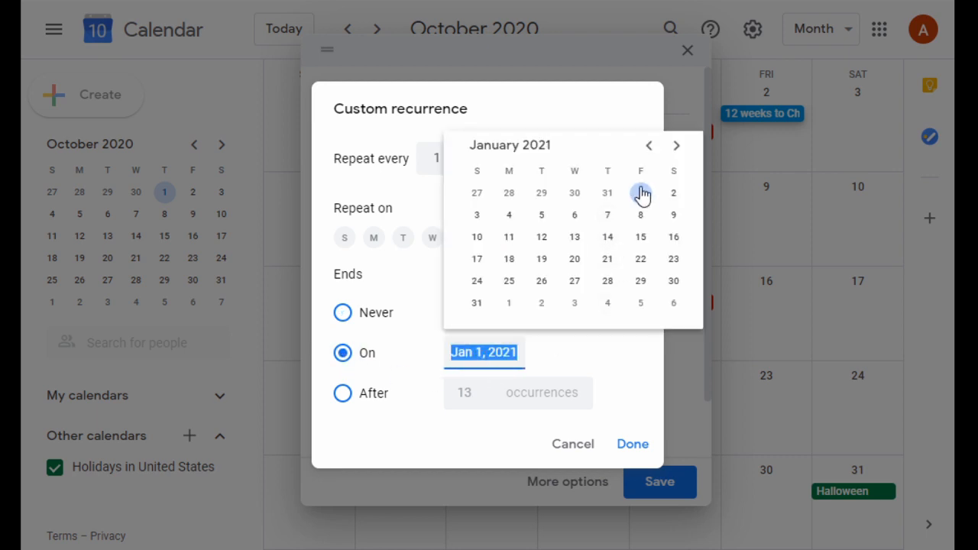
pyautogui.click(673, 150)
pyautogui.click(647, 152)
pyautogui.click(648, 149)
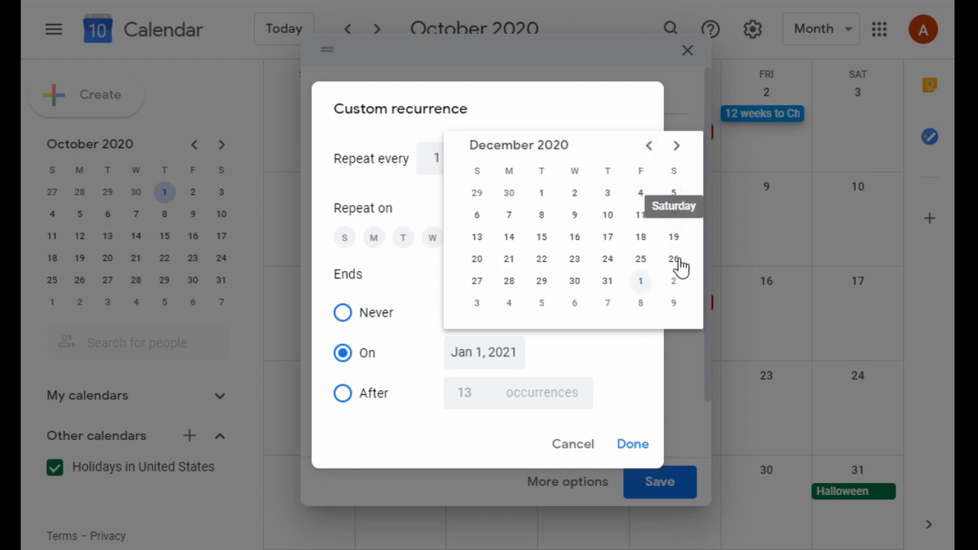
pyautogui.click(640, 238)
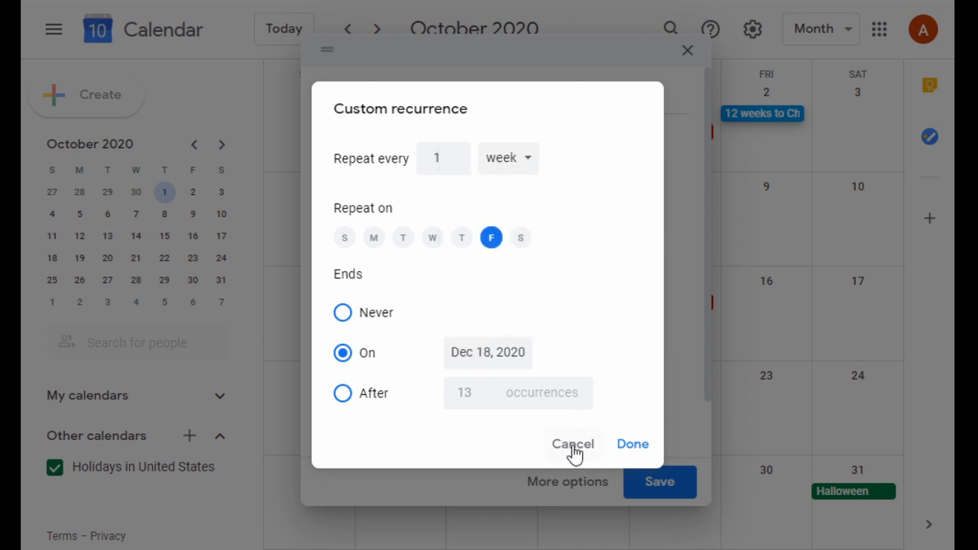
pyautogui.click(632, 451)
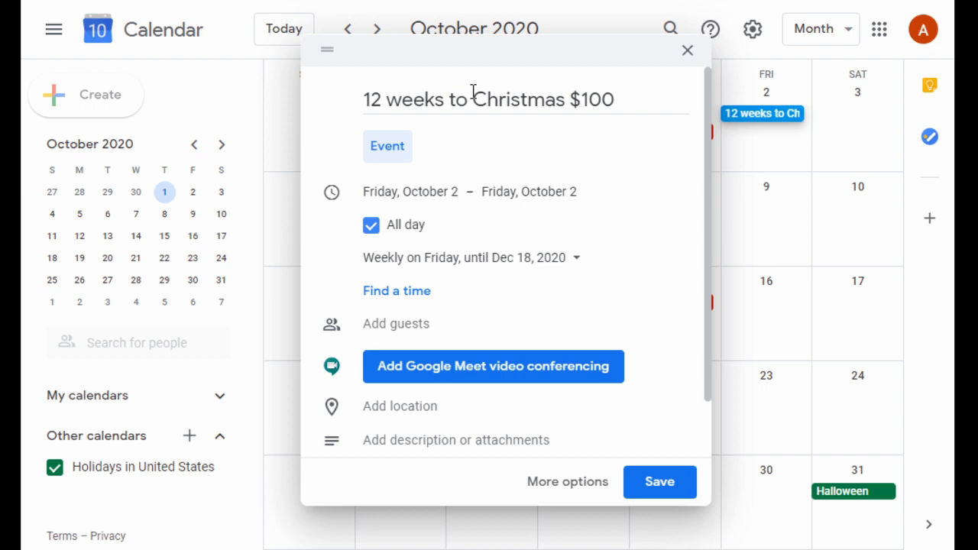
# - Shorten the event title to "Christmas $100" and assign the event to the Budget calendar
pyautogui.moveTo(473, 100); pyautogui.dragTo(279, 123)
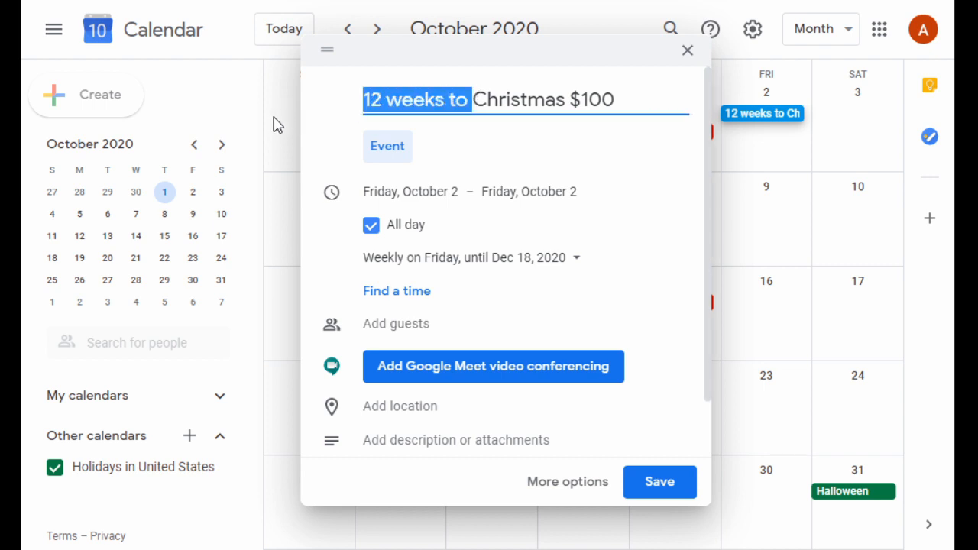
pyautogui.press('BackSpace')
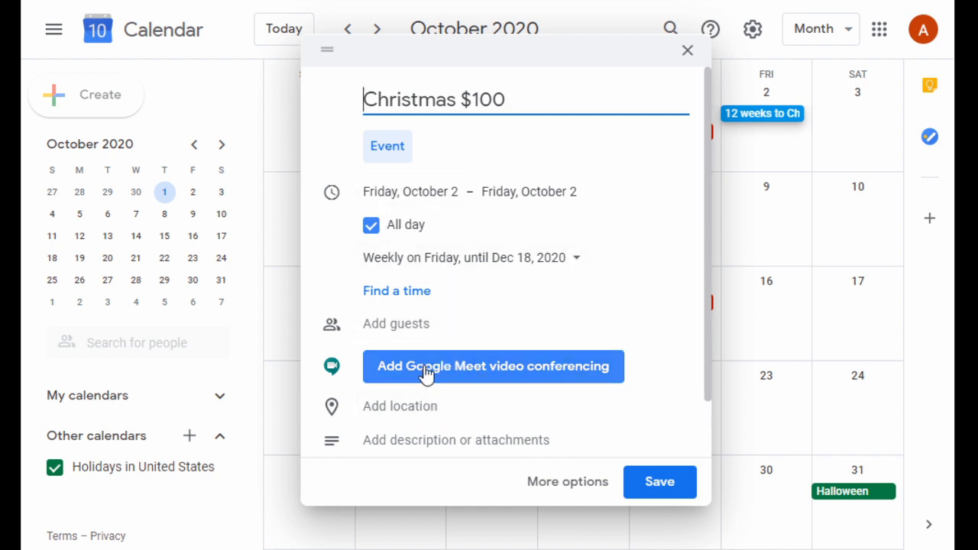
pyautogui.scroll(-1, 425, 375)
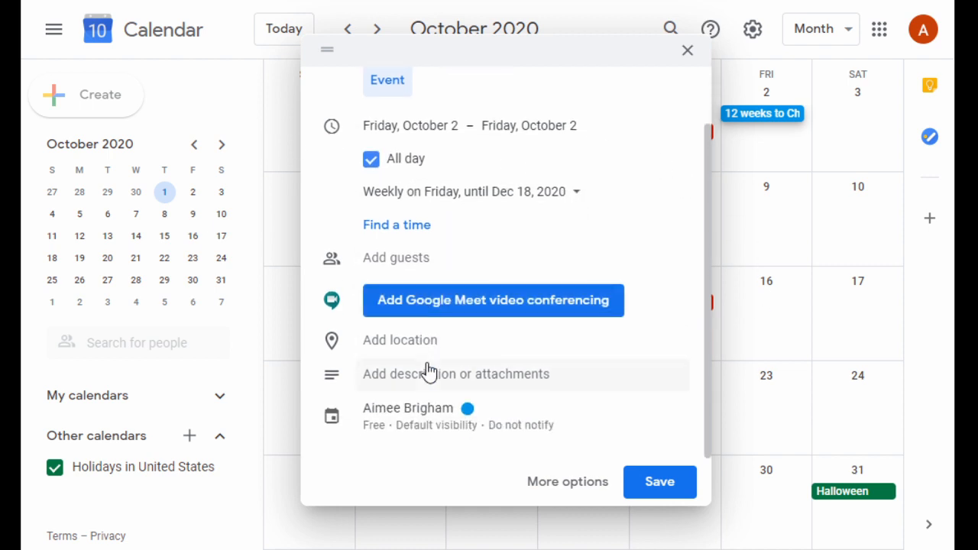
pyautogui.click(389, 421)
pyautogui.click(378, 397)
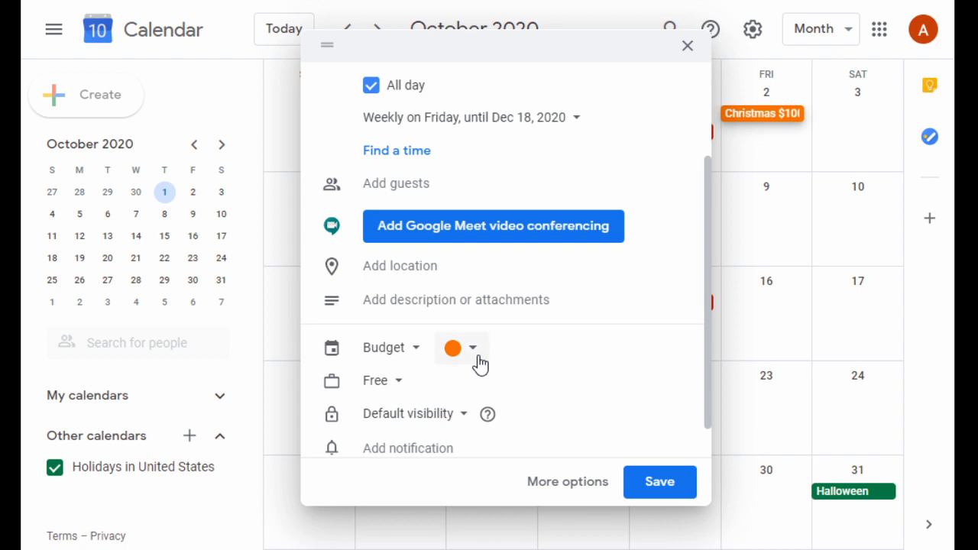
# - Add a two-line description to the Christmas event: "12 Weeks to Christmas" and "Budget $1200"
pyautogui.scroll(-1, 479, 378)
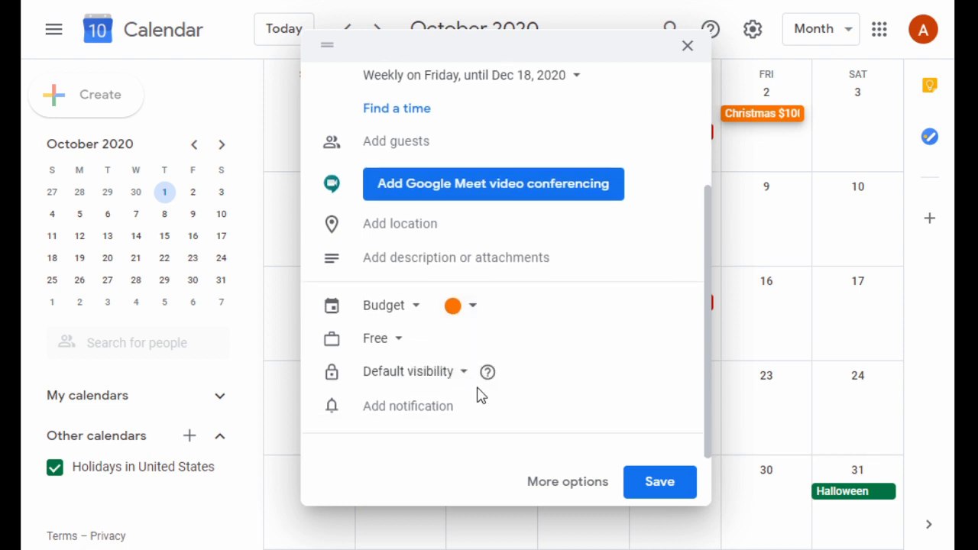
pyautogui.click(403, 262)
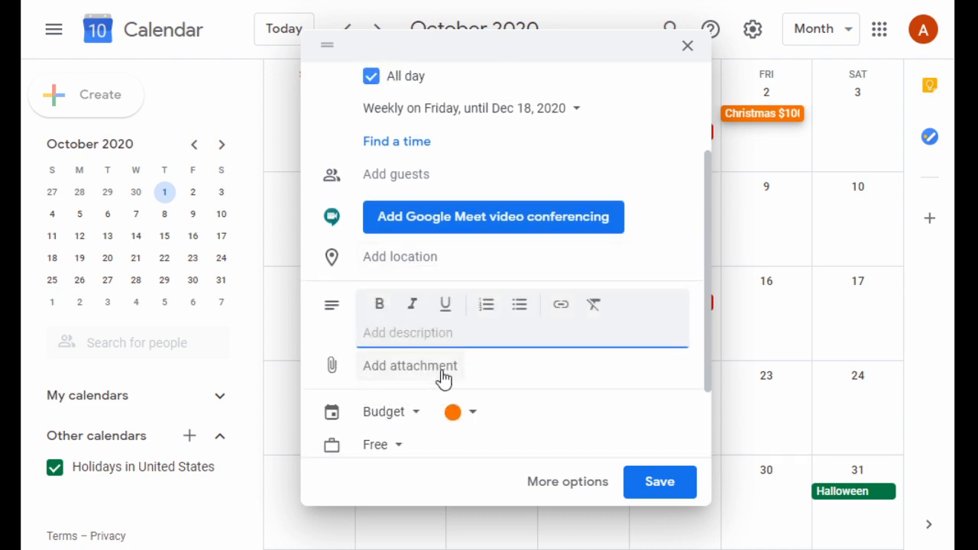
pyautogui.write('12 Weeks to Christmas')
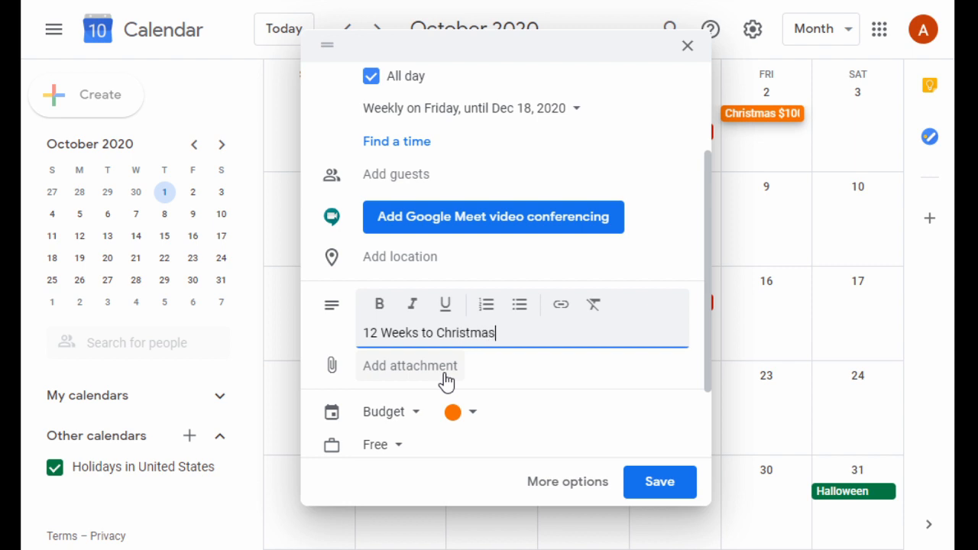
pyautogui.press('Return')
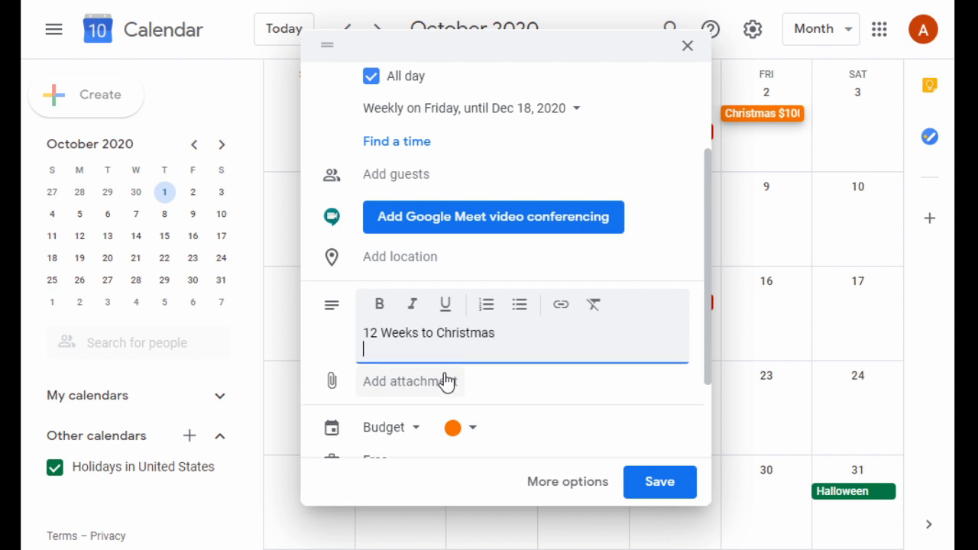
pyautogui.write('Budget $1200')
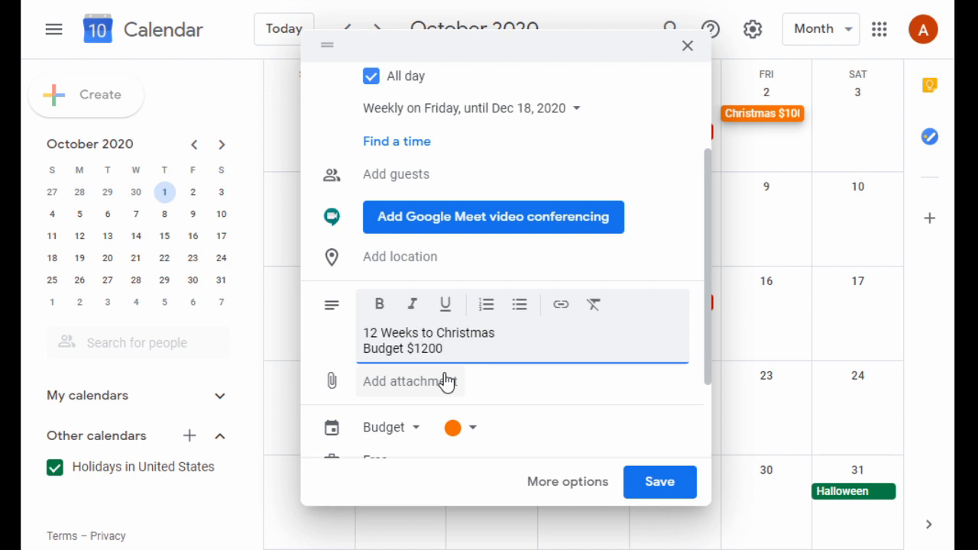
# - Add the line "$100 / week goal" to the Christmas event's description, color the event purple and save it
pyautogui.press('Return')
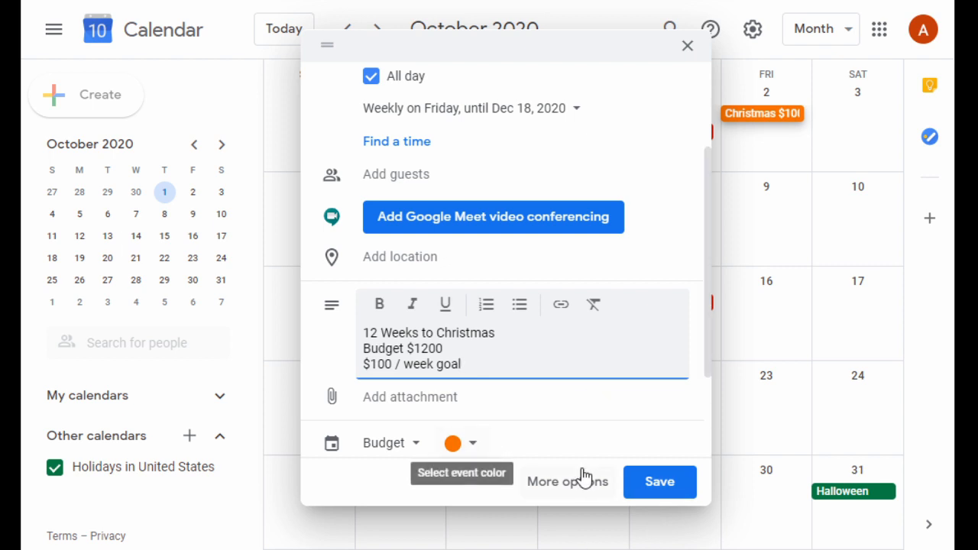
pyautogui.click(466, 446)
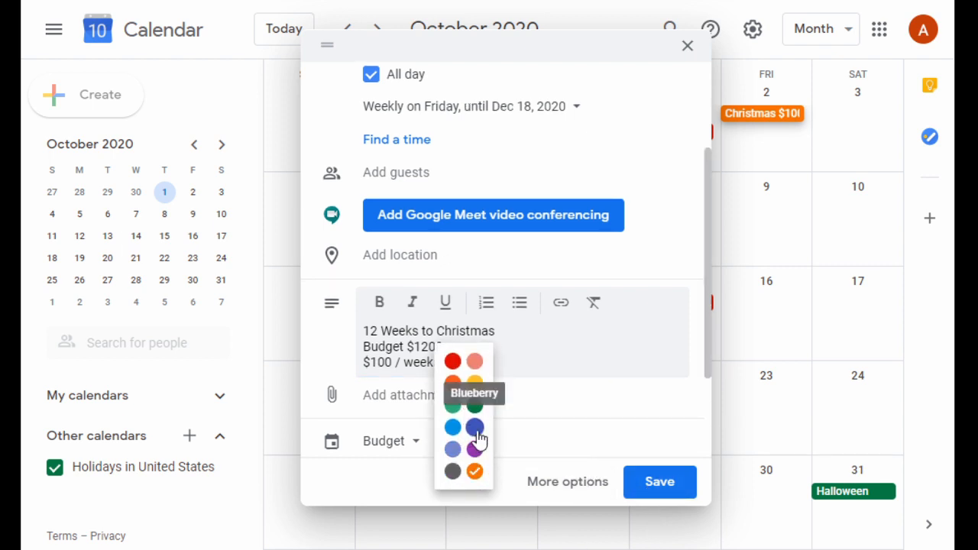
pyautogui.click(475, 450)
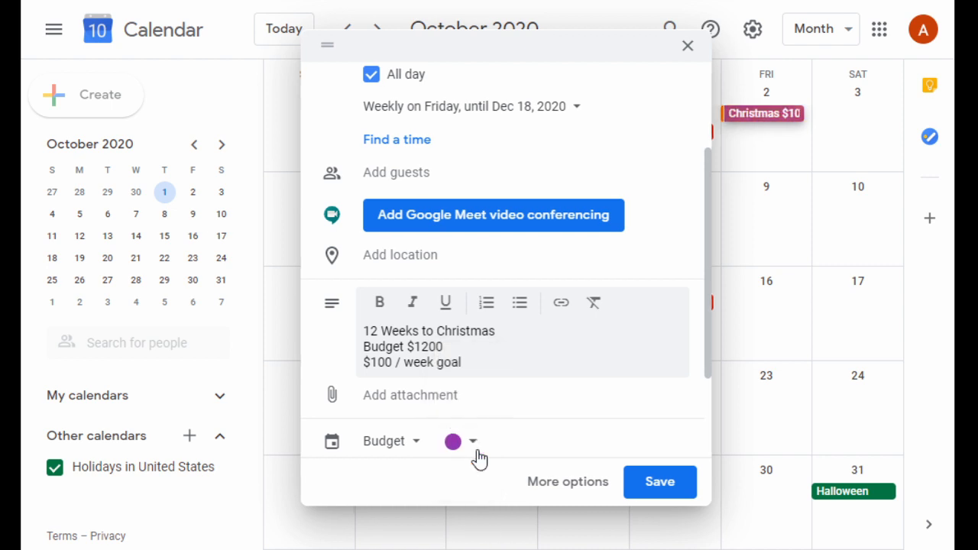
pyautogui.click(671, 494)
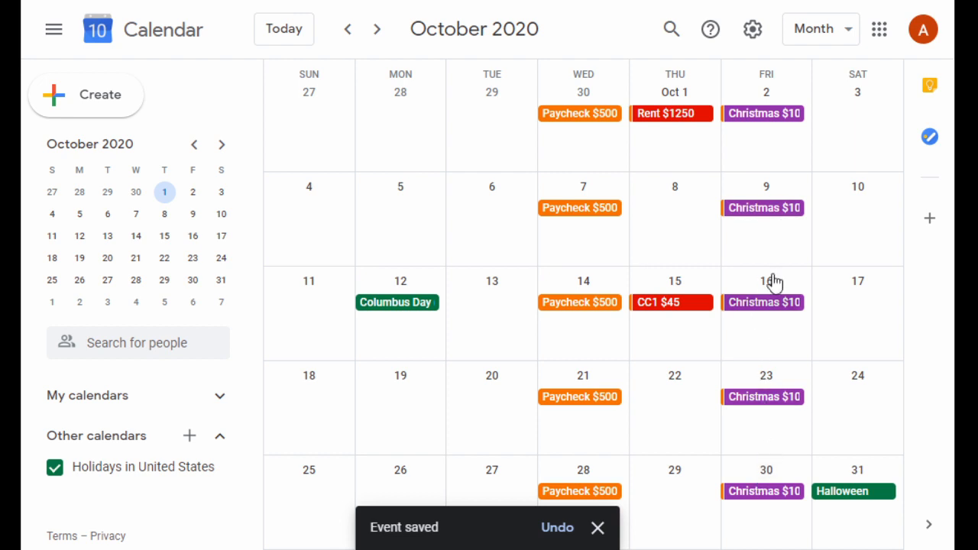
pyautogui.click(786, 127)
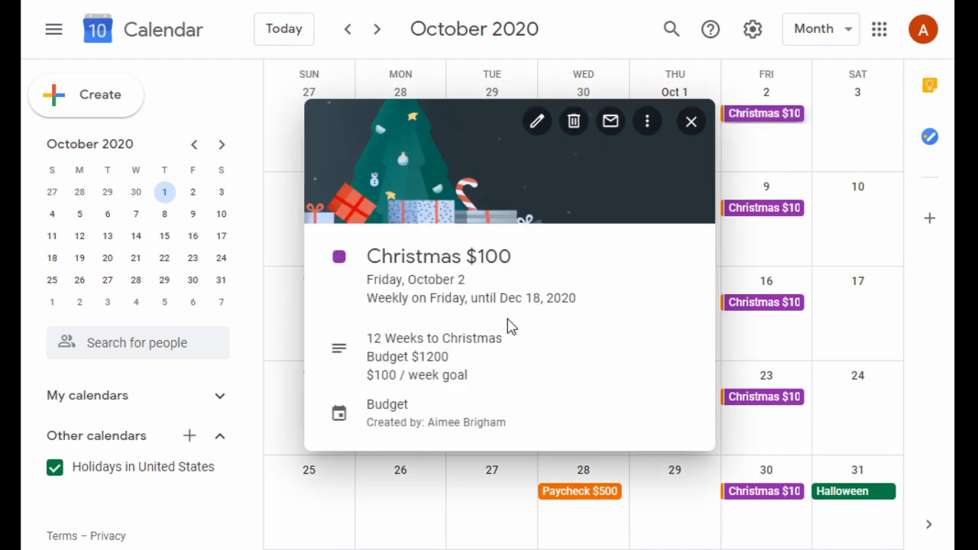
pyautogui.click(690, 124)
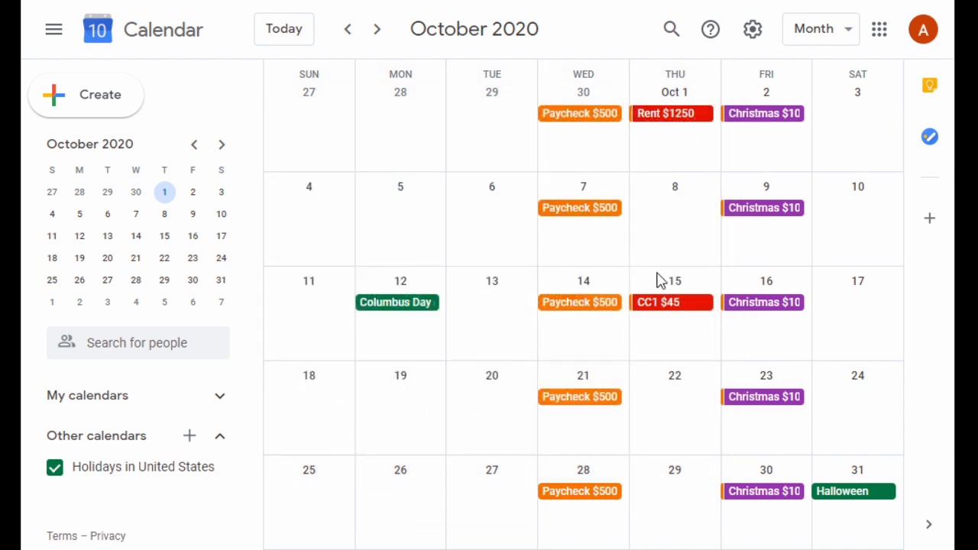
# - Start an all-day event titled "Child's Birthday $50" on October 18, 2020 that repeats annually
pyautogui.click(324, 426)
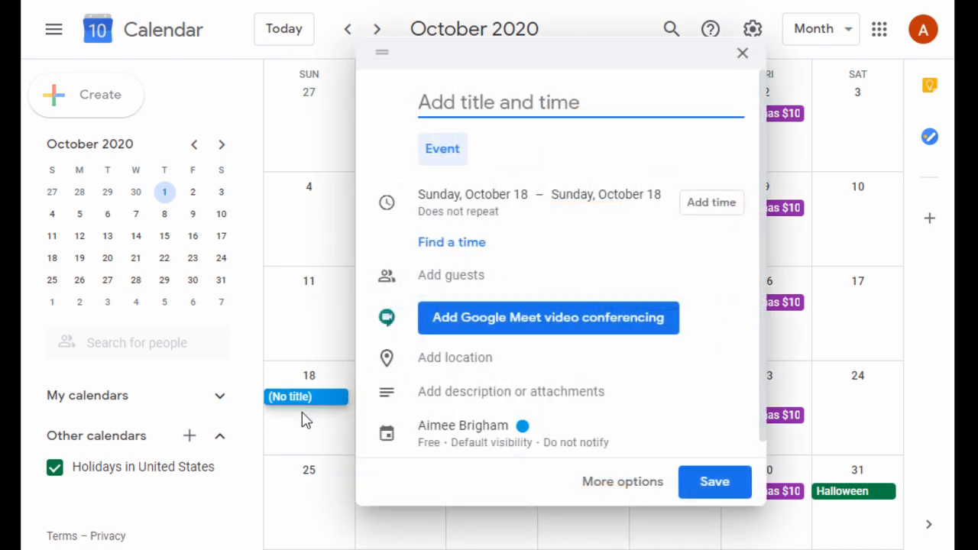
pyautogui.write('Child')
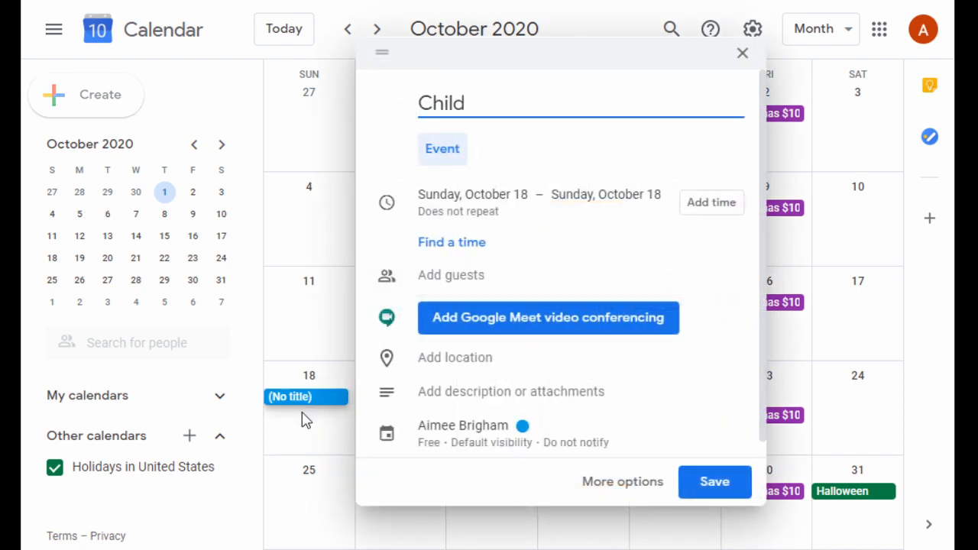
pyautogui.write("'s Birthday")
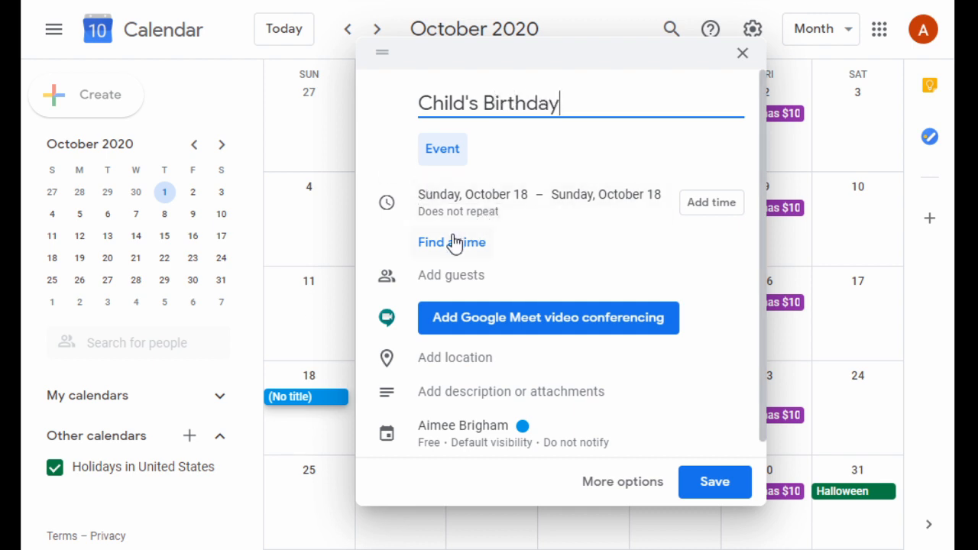
pyautogui.click(445, 211)
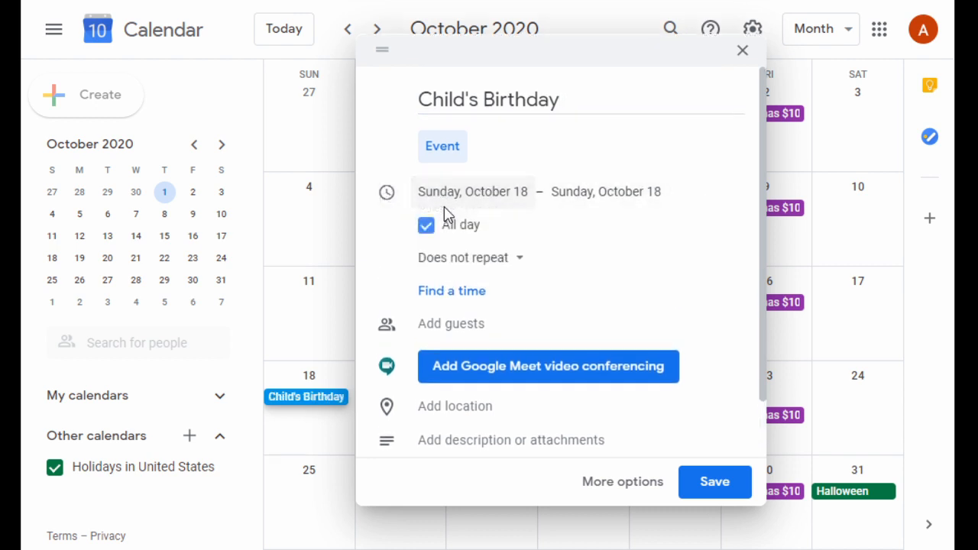
pyautogui.click(448, 262)
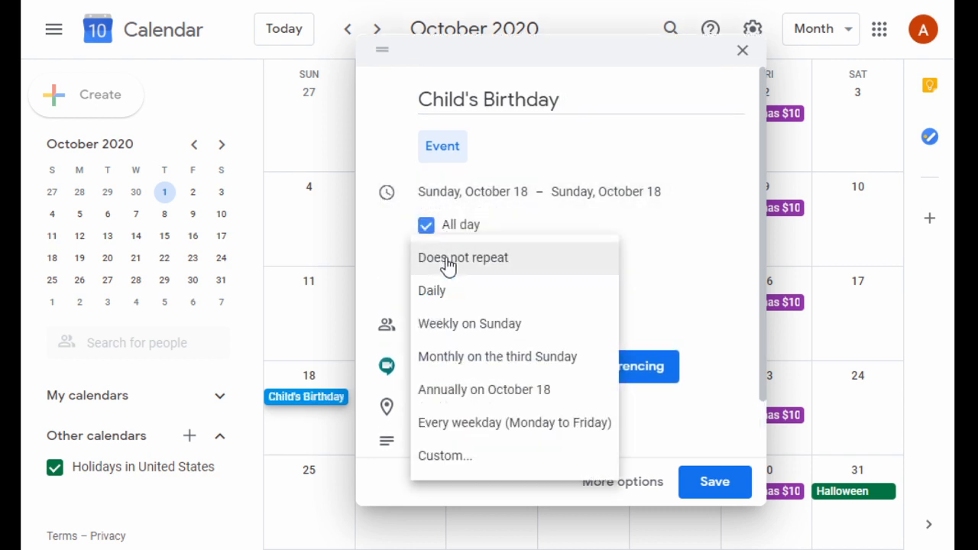
pyautogui.click(467, 390)
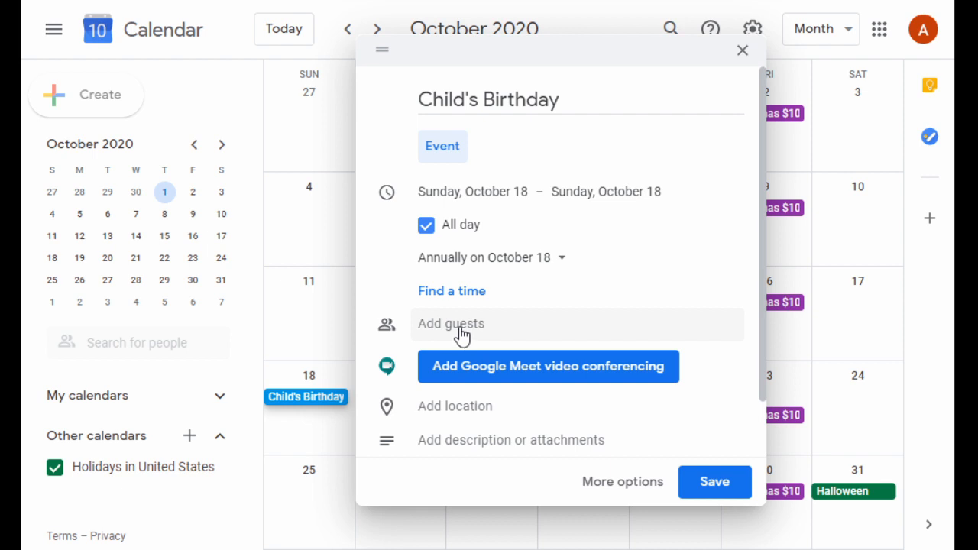
pyautogui.click(605, 96)
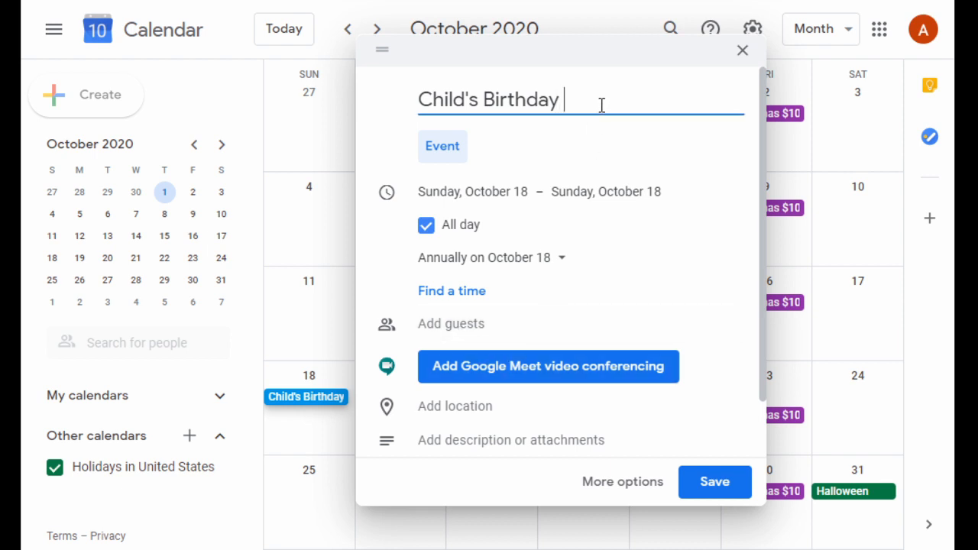
pyautogui.write('$50')
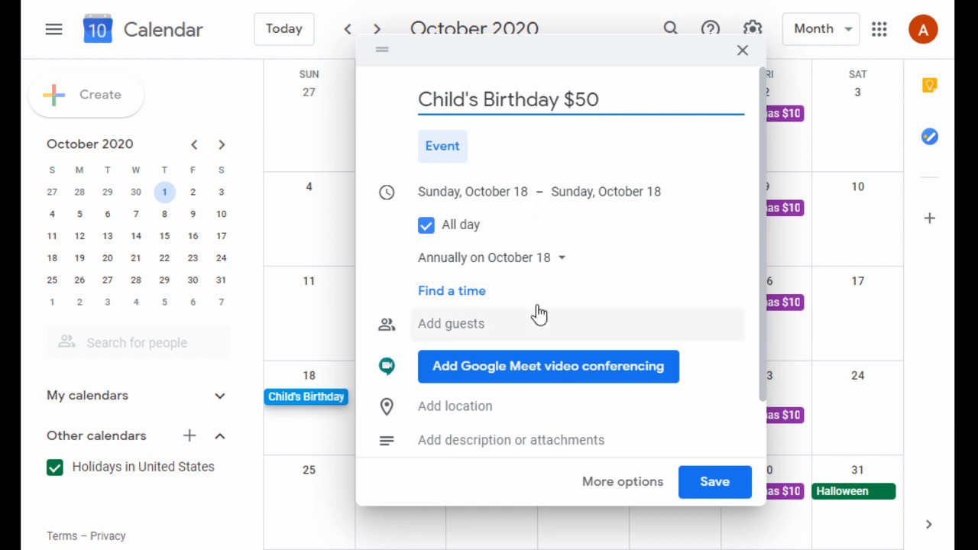
# - Assign the birthday event to the Budget calendar, color it salmon pink and save it
pyautogui.scroll(-1, 507, 400)
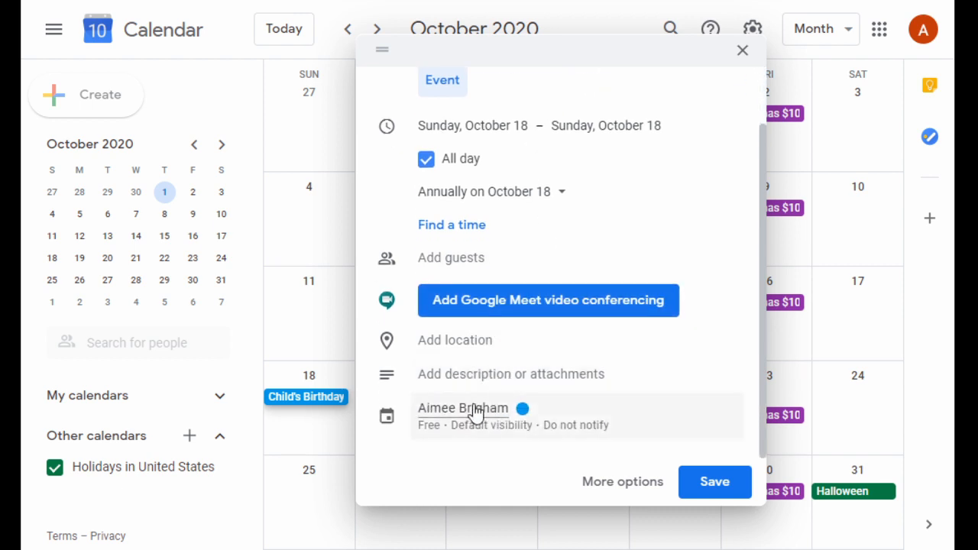
pyautogui.click(475, 412)
pyautogui.click(459, 353)
pyautogui.click(444, 381)
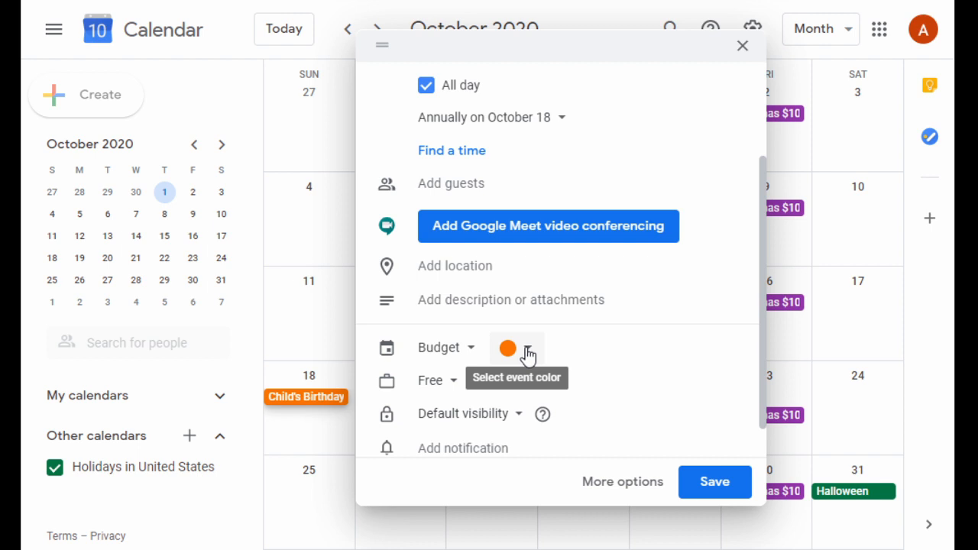
pyautogui.click(526, 350)
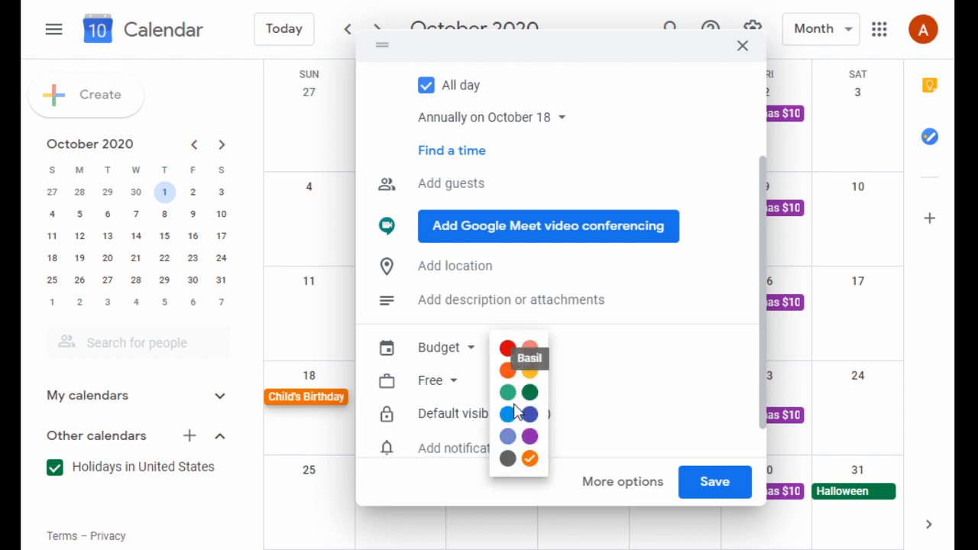
pyautogui.click(531, 352)
pyautogui.click(739, 489)
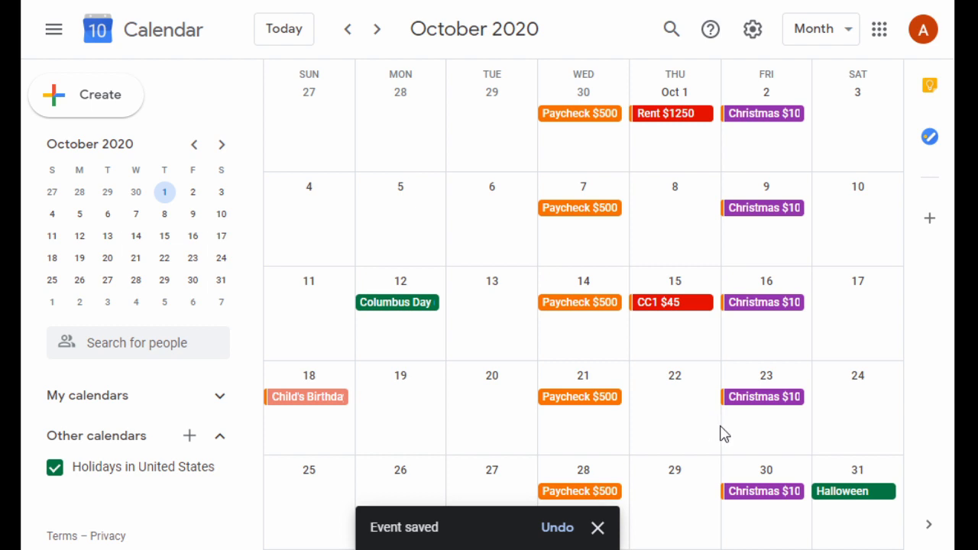
# - Shorten the birthday event's title to "Child's Bday $50" and save the change for this and following events
pyautogui.click(316, 405)
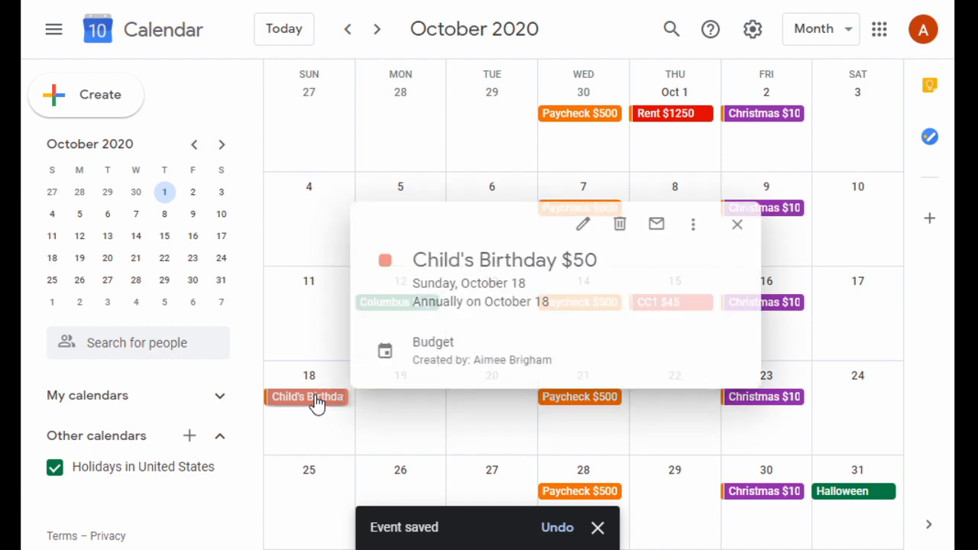
pyautogui.click(589, 226)
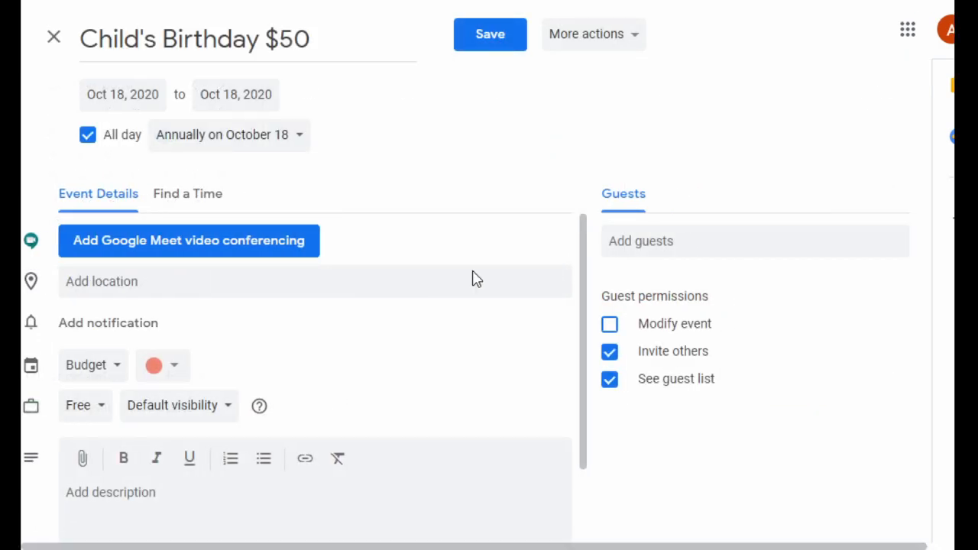
pyautogui.click(258, 48)
pyautogui.click(217, 43)
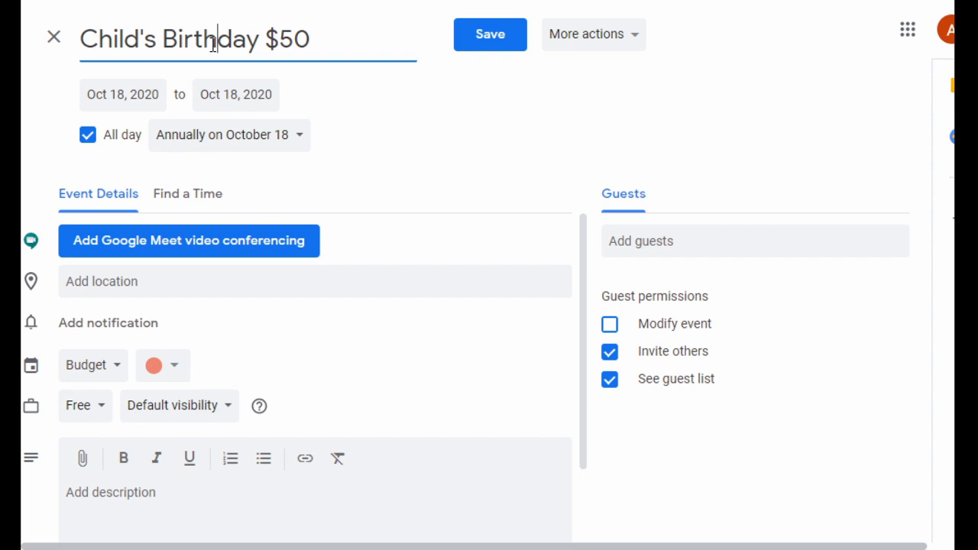
pyautogui.press('BackSpace')
pyautogui.press('BackSpace')
pyautogui.press('BackSpace')
pyautogui.press('BackSpace')
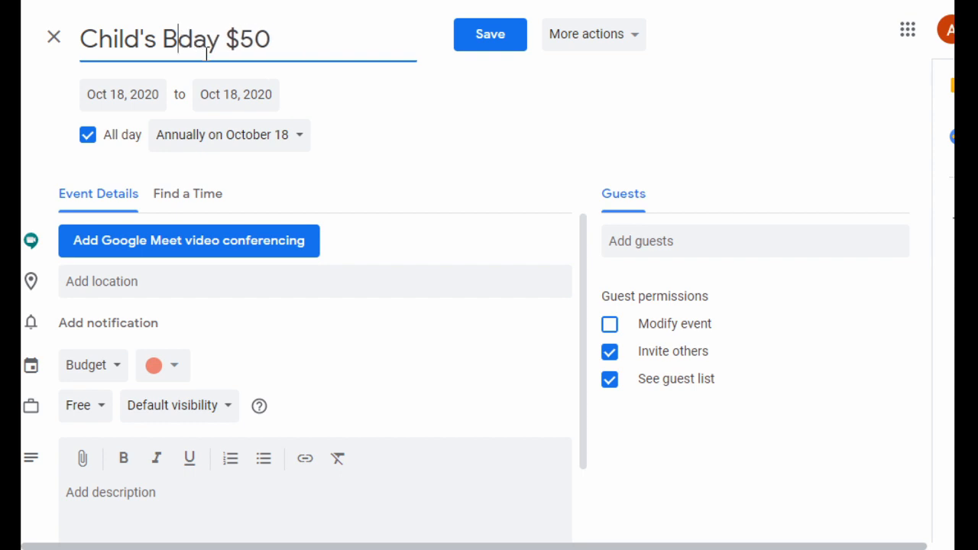
pyautogui.click(484, 42)
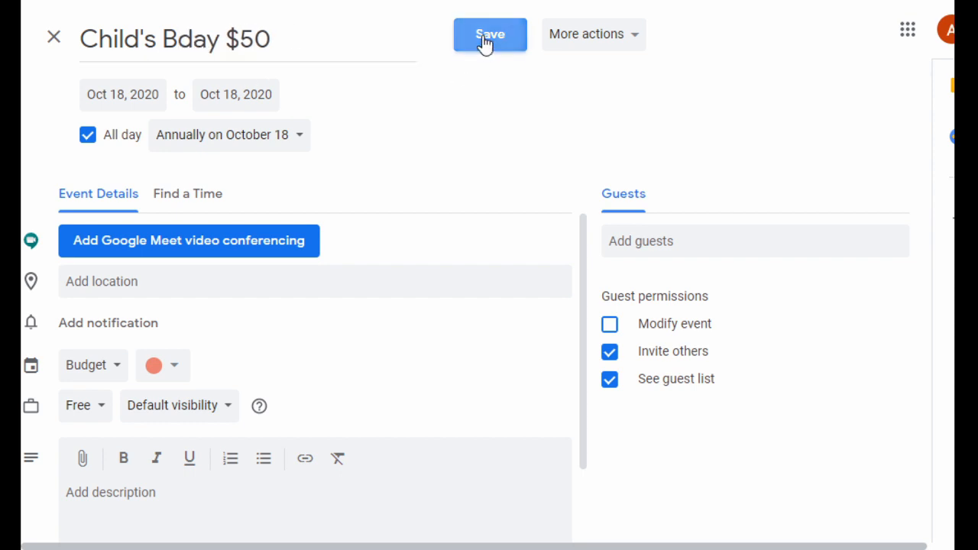
pyautogui.click(380, 272)
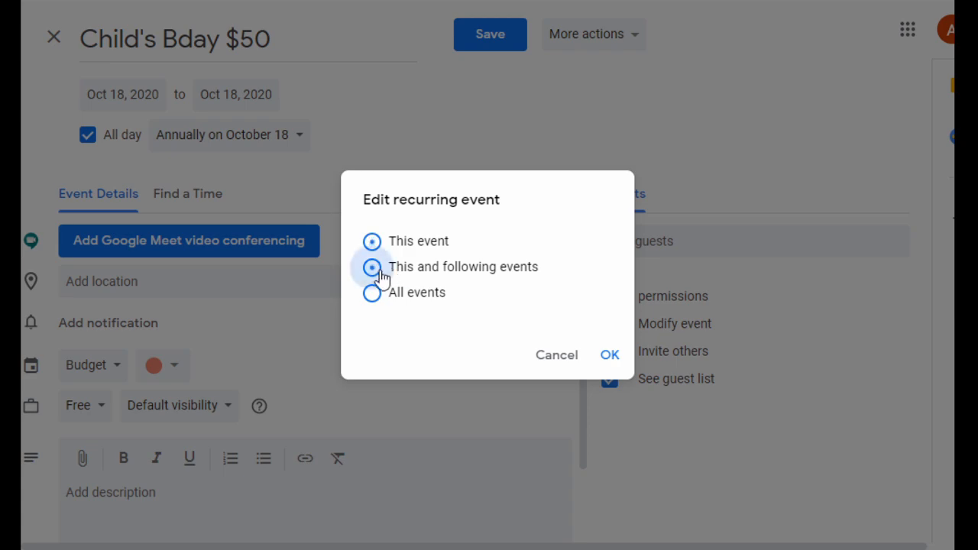
pyautogui.click(611, 358)
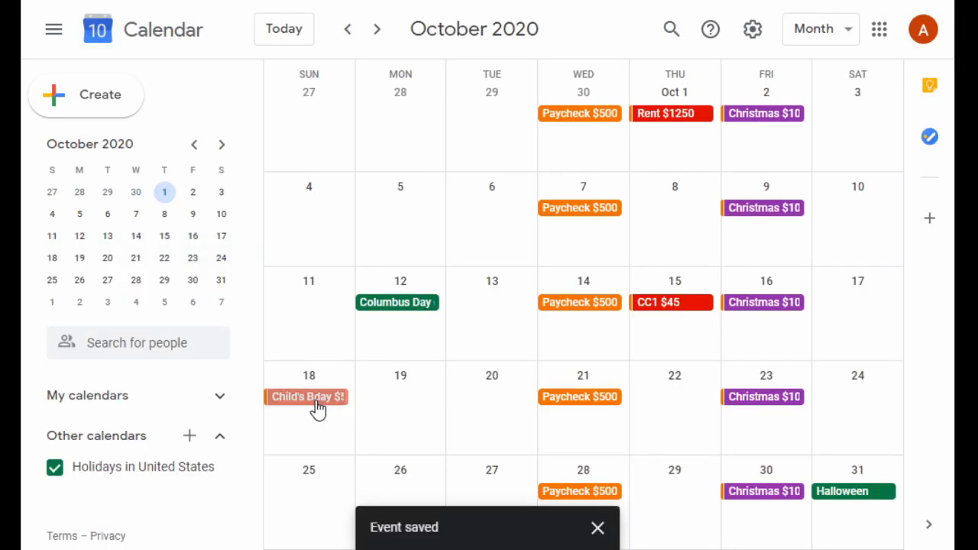
pyautogui.click(307, 401)
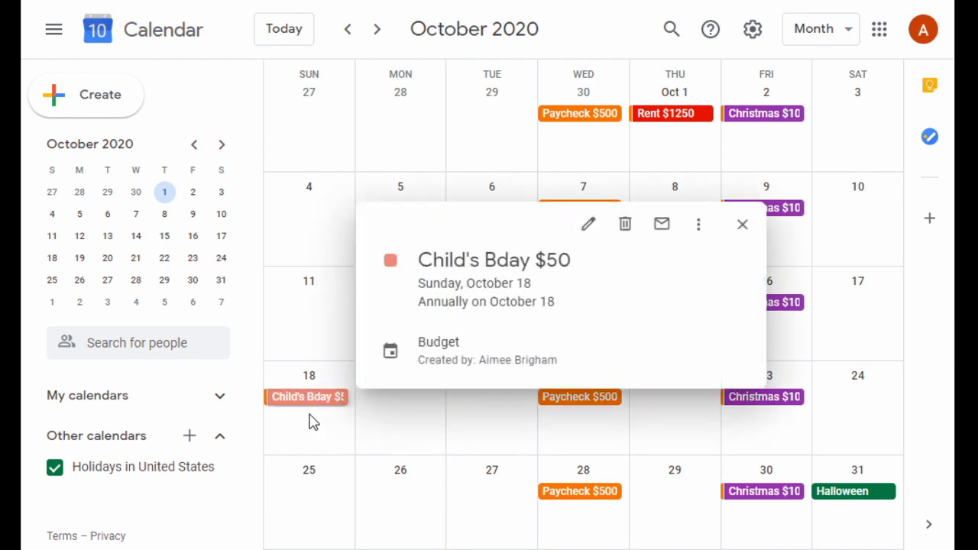
pyautogui.click(392, 431)
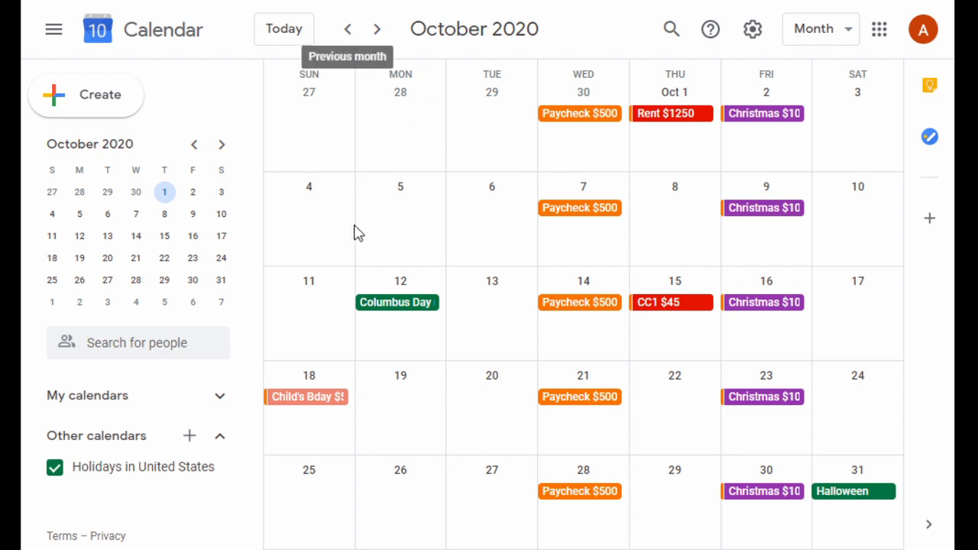
# - Start an all-day event titled "Internet $50" on September 10, 2020
pyautogui.click(346, 29)
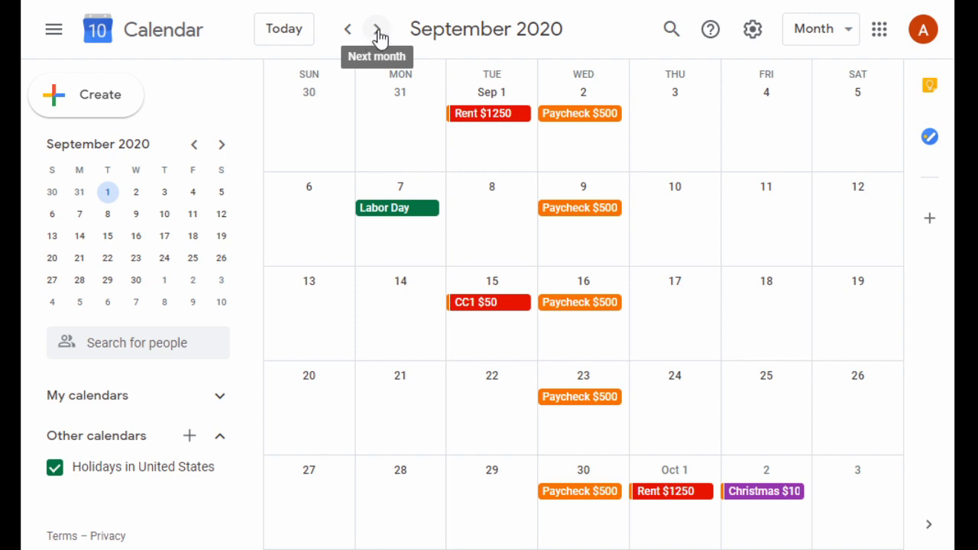
pyautogui.click(694, 236)
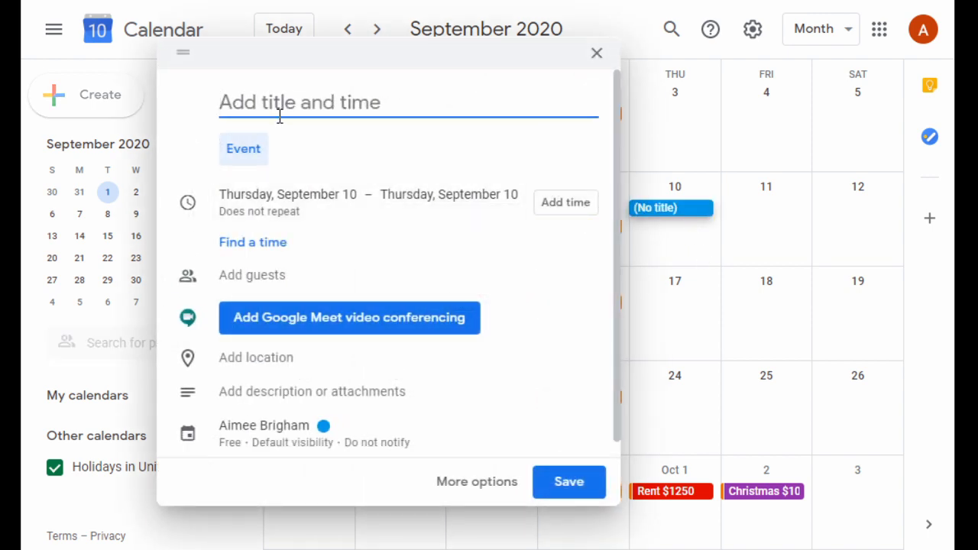
pyautogui.write('Inte')
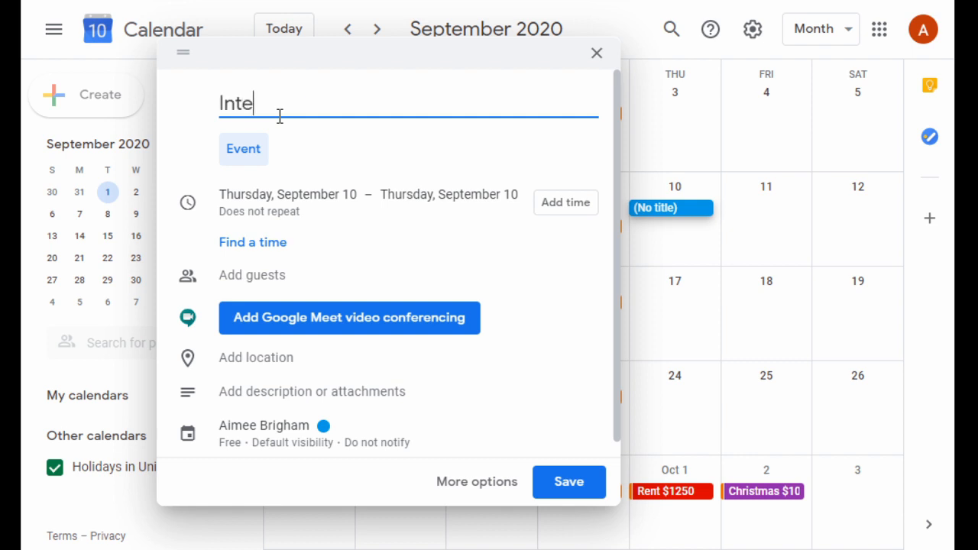
pyautogui.write('rnet $50')
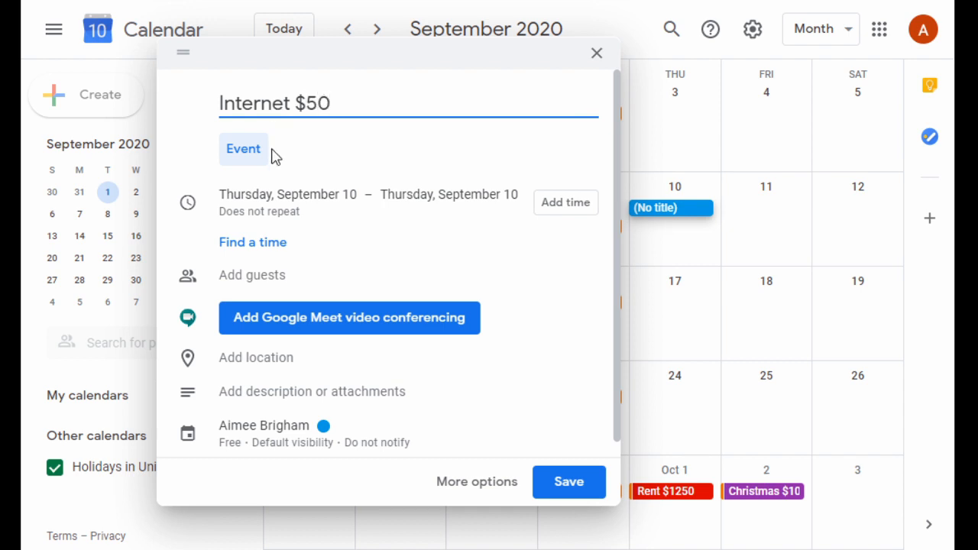
# - Set the Internet event to repeat every 1 month on day 10 with no end date
pyautogui.click(253, 213)
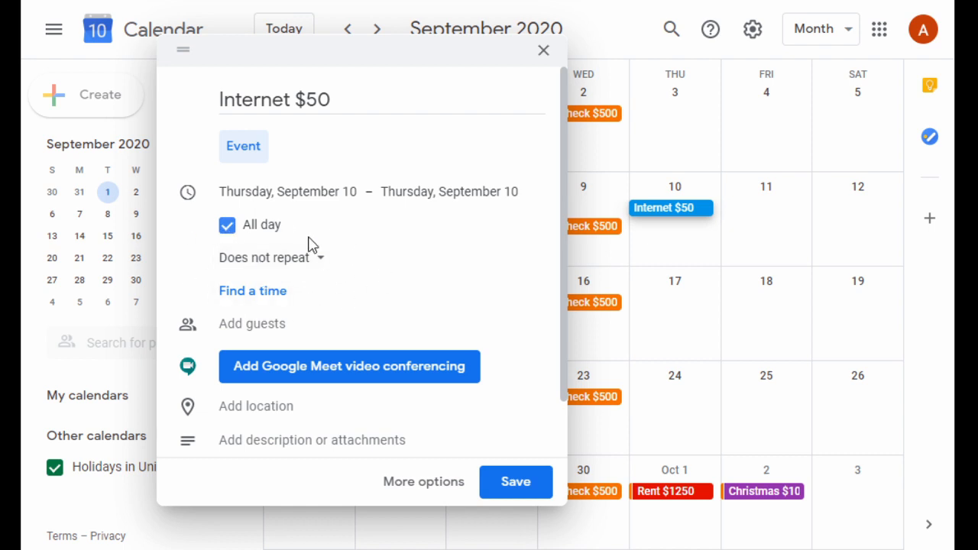
pyautogui.click(298, 266)
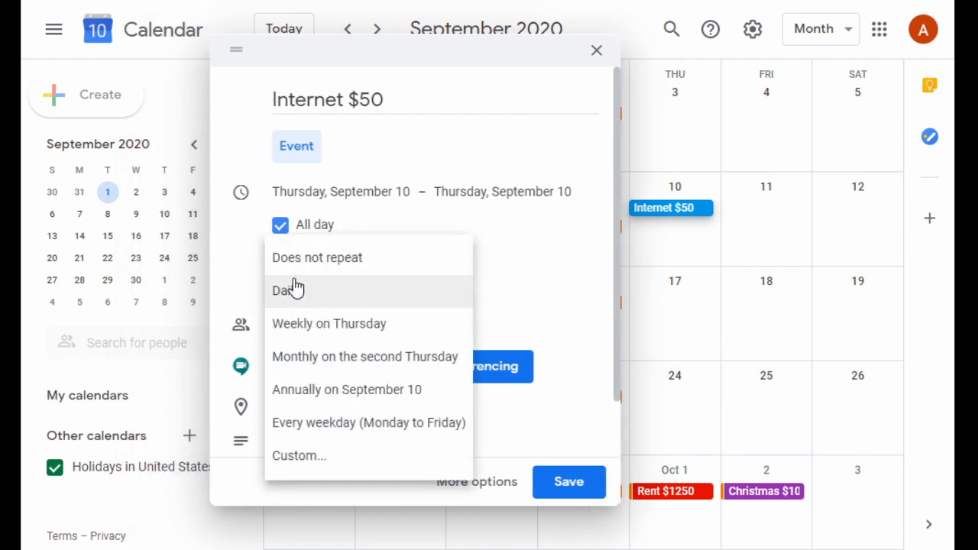
pyautogui.click(302, 459)
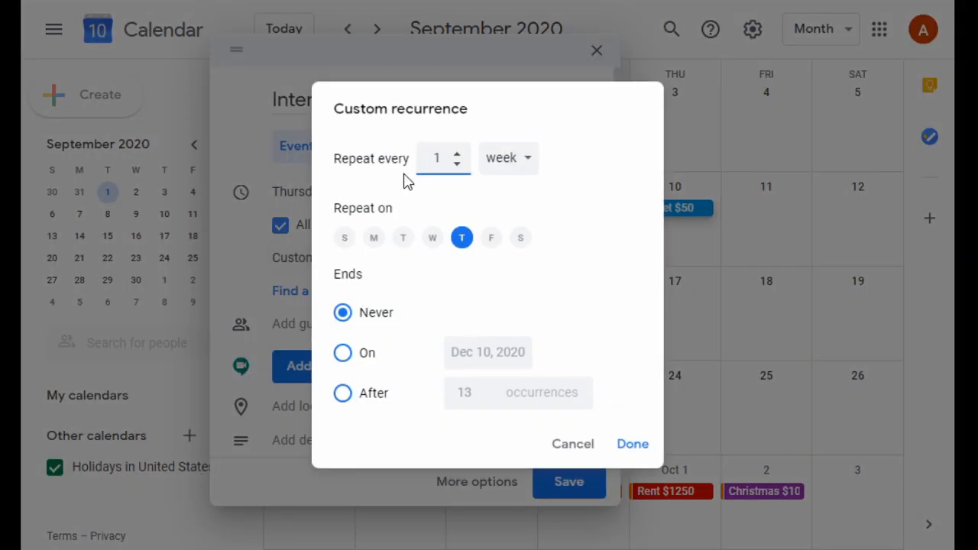
pyautogui.click(526, 165)
pyautogui.click(508, 196)
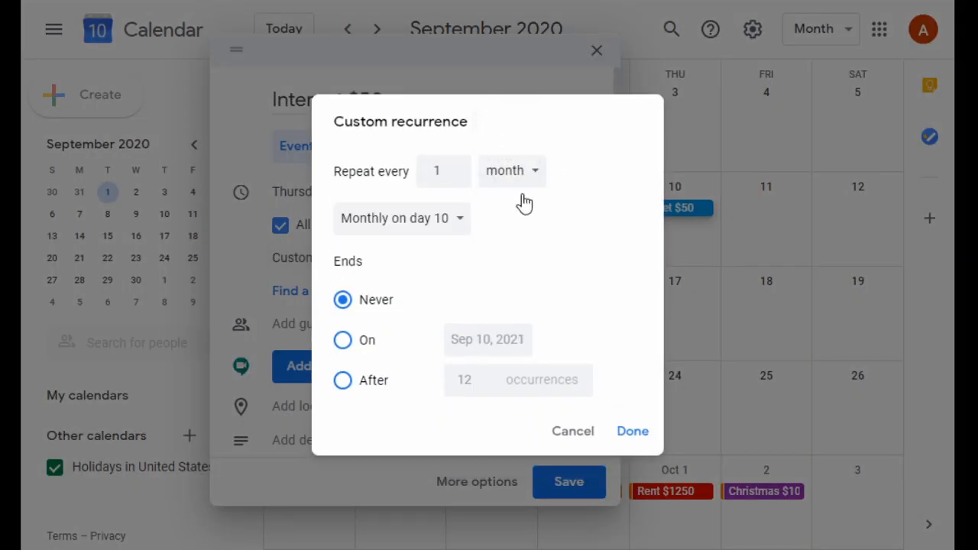
pyautogui.click(632, 434)
# - Add a description to the Internet event reading "Paid on September 3, 2020" with "Confirmation #" on the line below
pyautogui.scroll(-1, 321, 291)
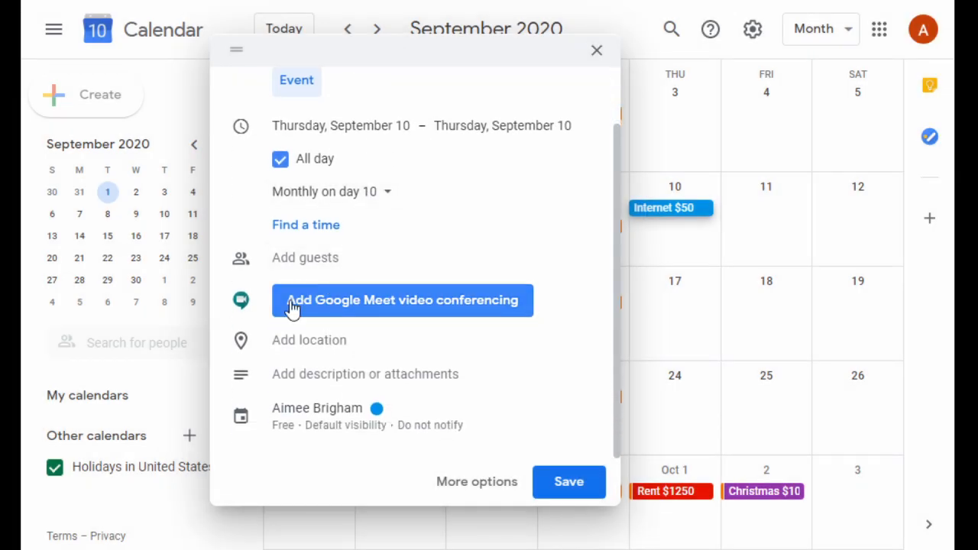
pyautogui.click(317, 387)
pyautogui.scroll(-1, 599, 312)
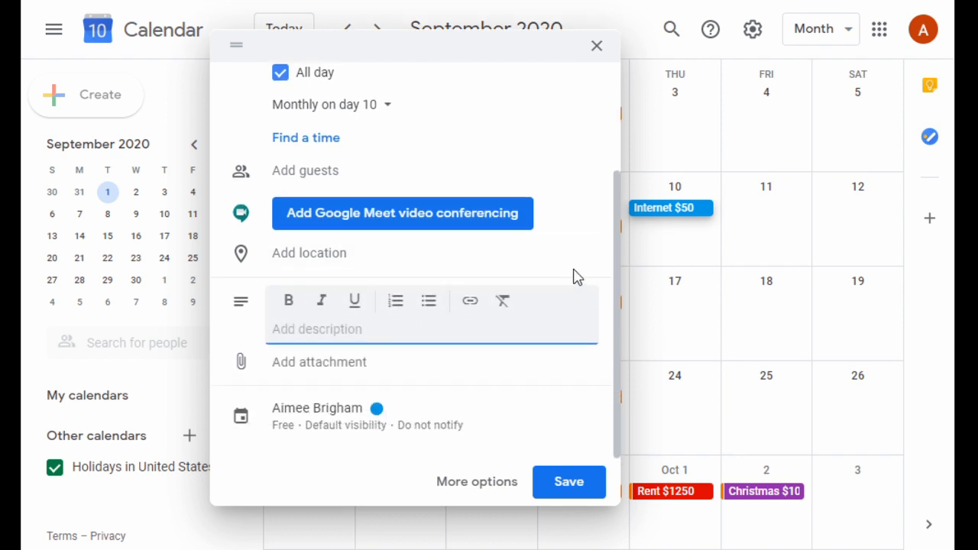
pyautogui.write('Paid on September 3, 2020')
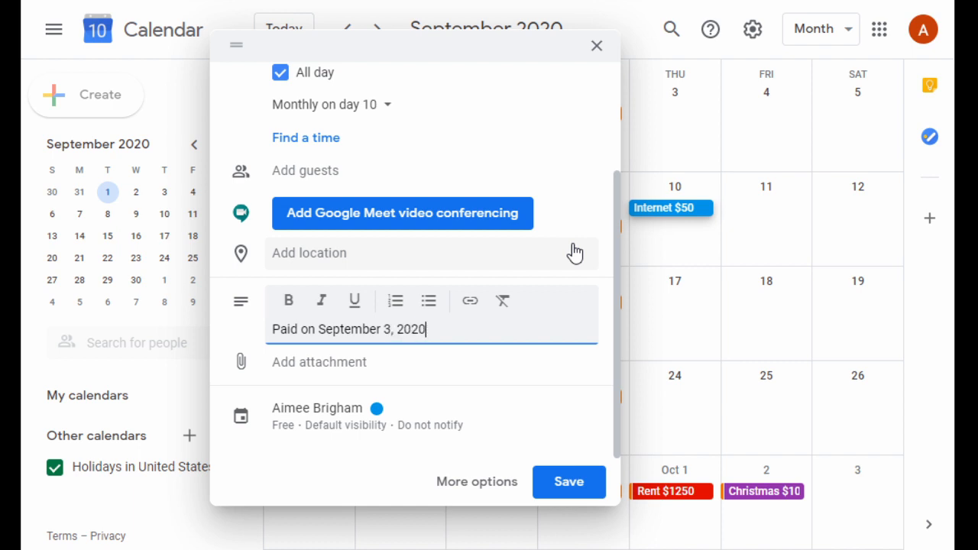
pyautogui.press('Return')
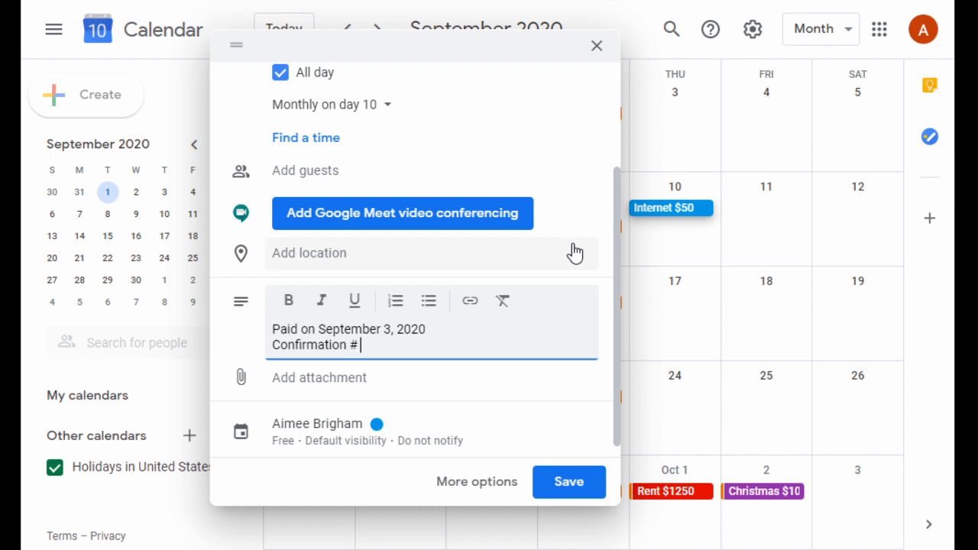
pyautogui.press('Return')
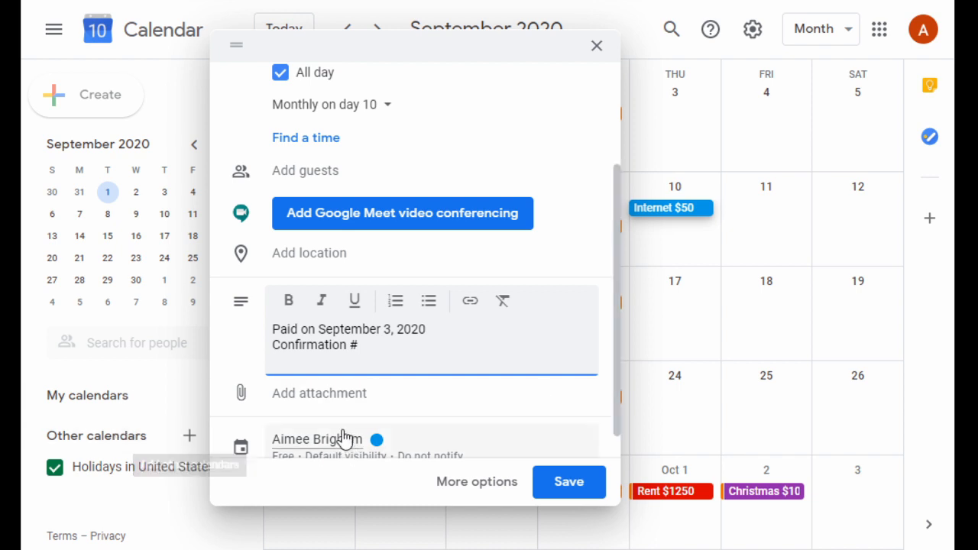
# - Assign the Internet event to the Budget calendar and save it
pyautogui.scroll(-1, 345, 418)
pyautogui.click(321, 410)
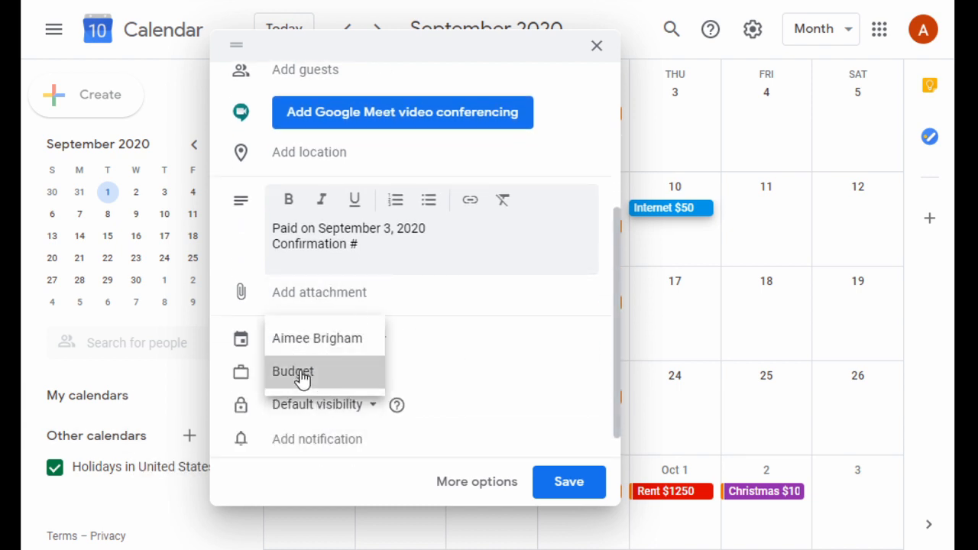
pyautogui.click(304, 375)
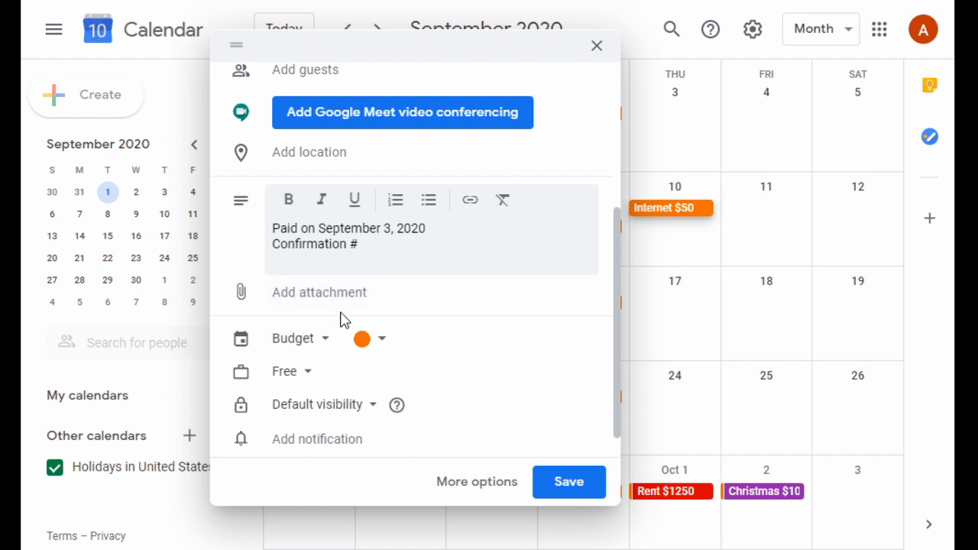
pyautogui.click(584, 494)
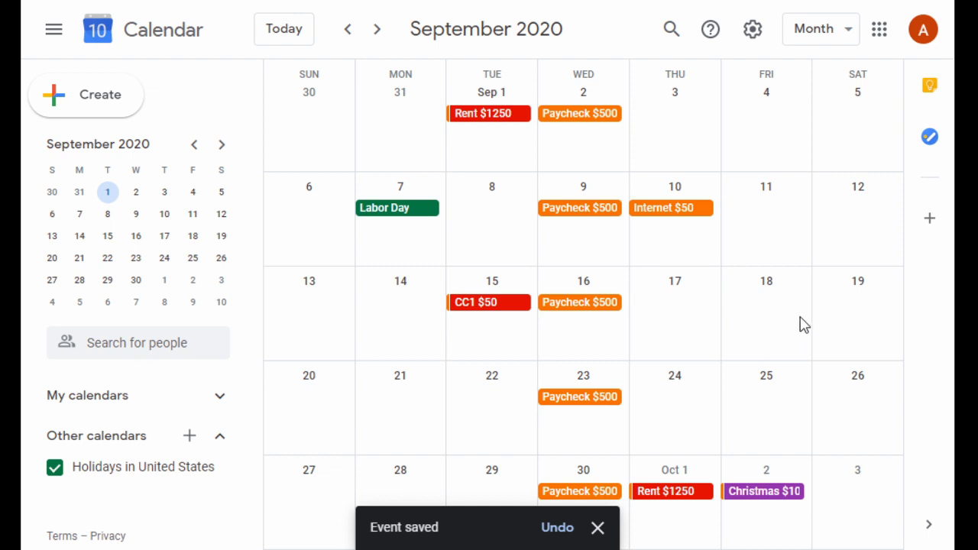
# - Duplicate the December 23, 2020 paycheck event
pyautogui.scroll(-1, 797, 310)
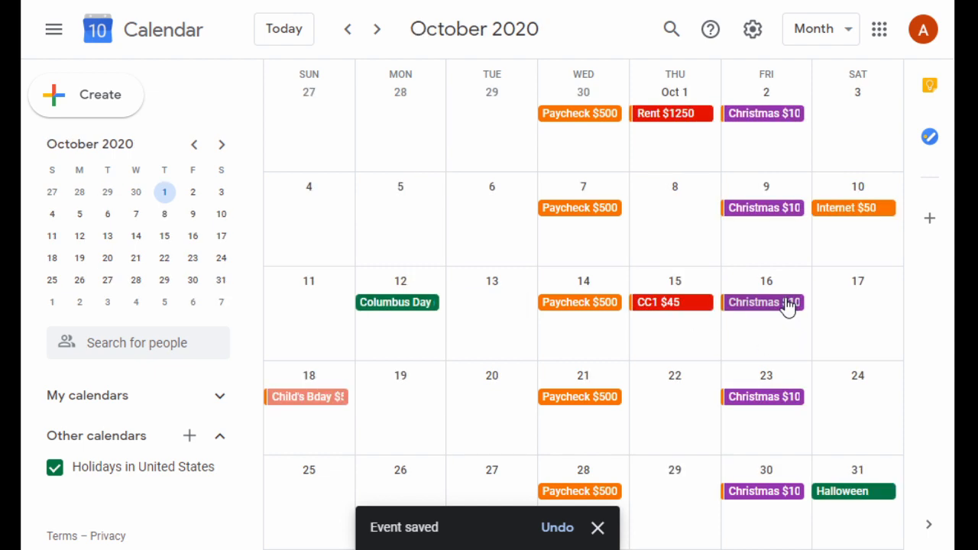
pyautogui.scroll(1, 850, 406)
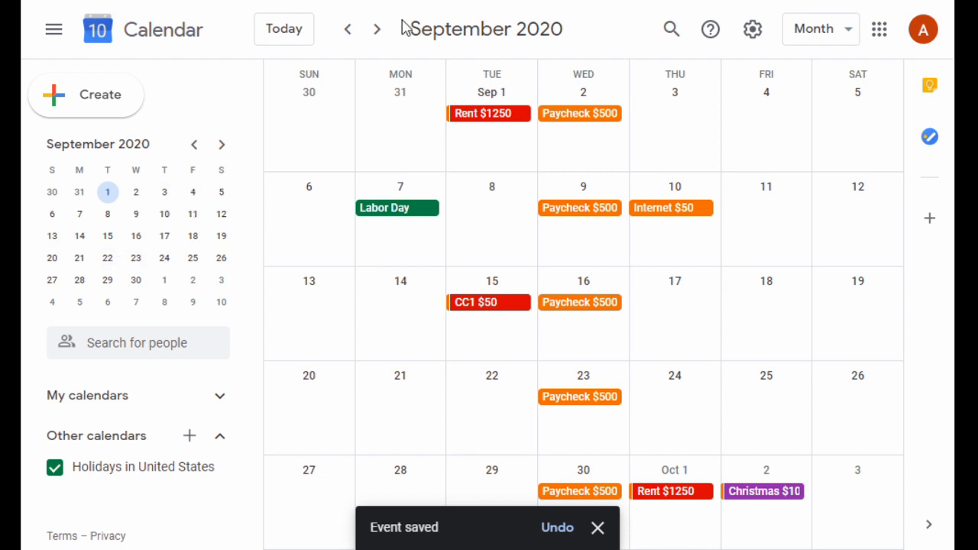
pyautogui.click(379, 34)
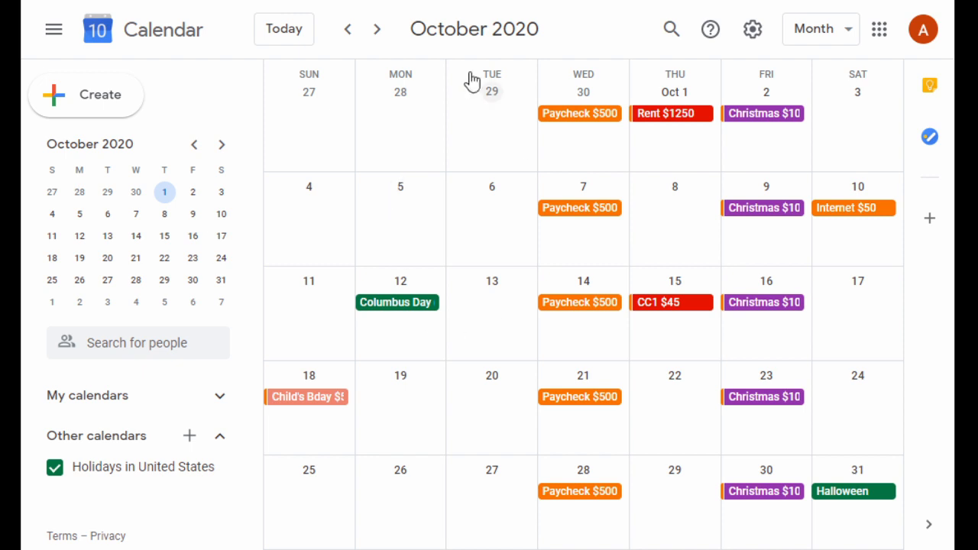
pyautogui.click(377, 31)
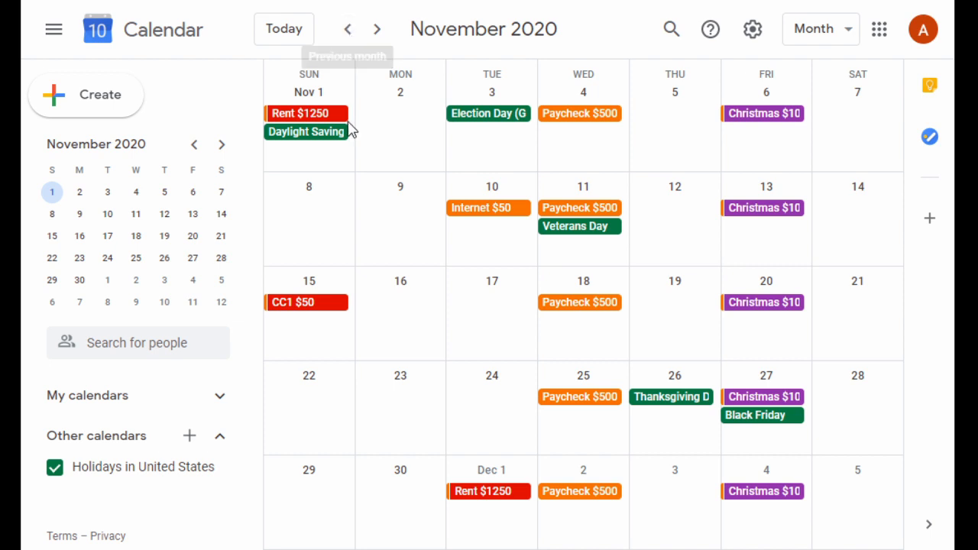
pyautogui.click(377, 30)
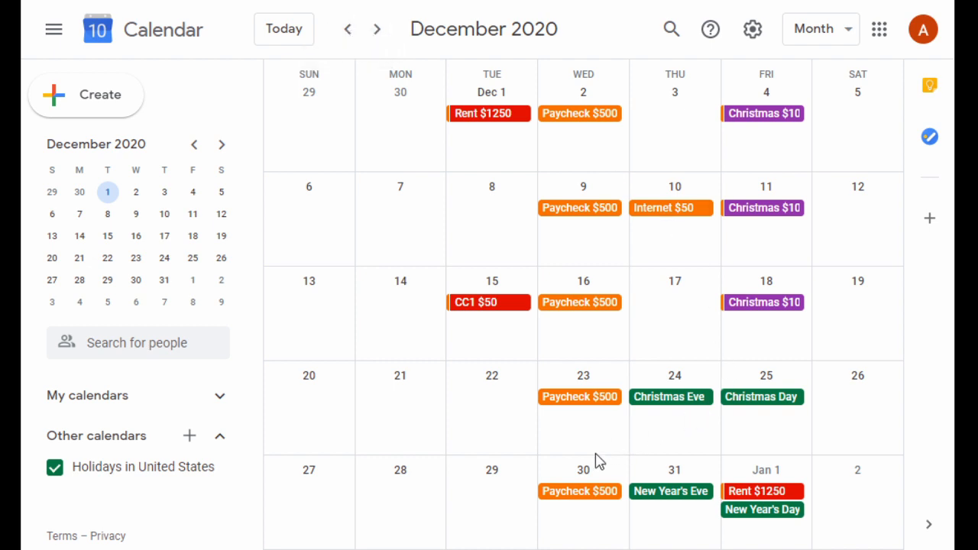
pyautogui.click(564, 409)
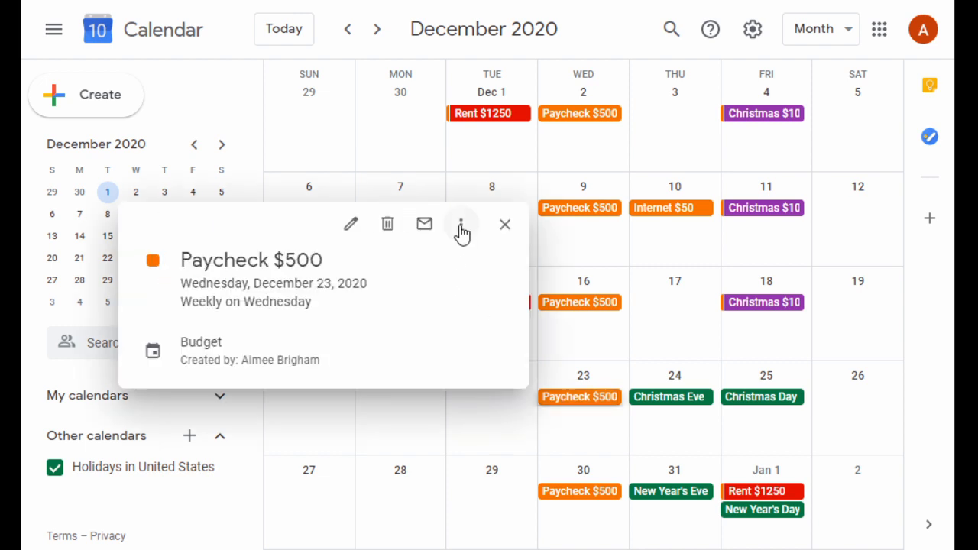
pyautogui.click(461, 230)
pyautogui.click(489, 277)
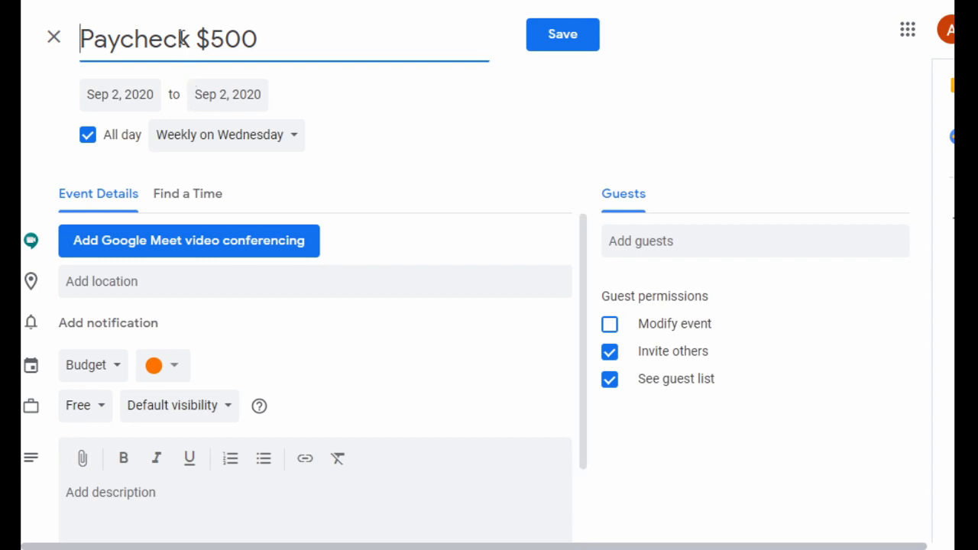
# - Retitle the duplicated paycheck event "Bonus $100"
pyautogui.moveTo(190, 42); pyautogui.dragTo(36, 50)
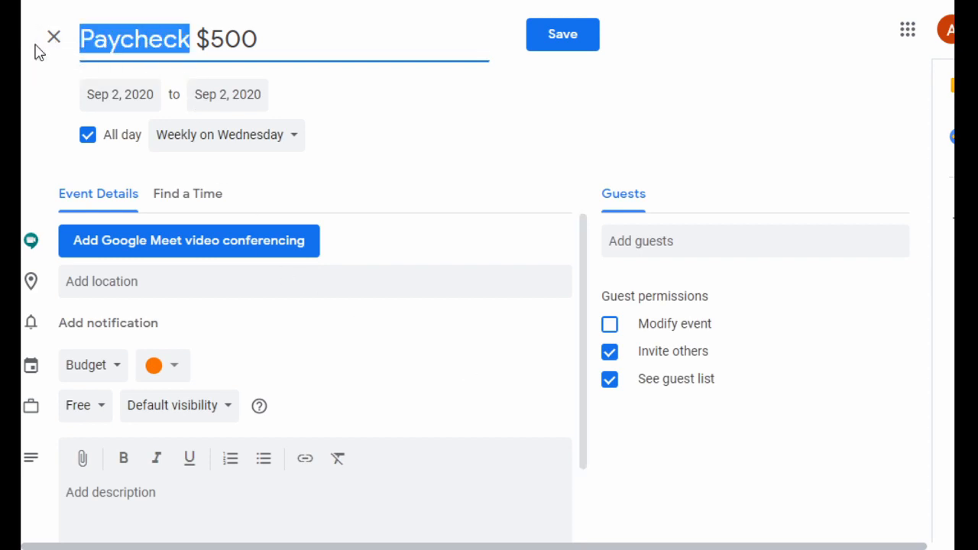
pyautogui.write('Bonus')
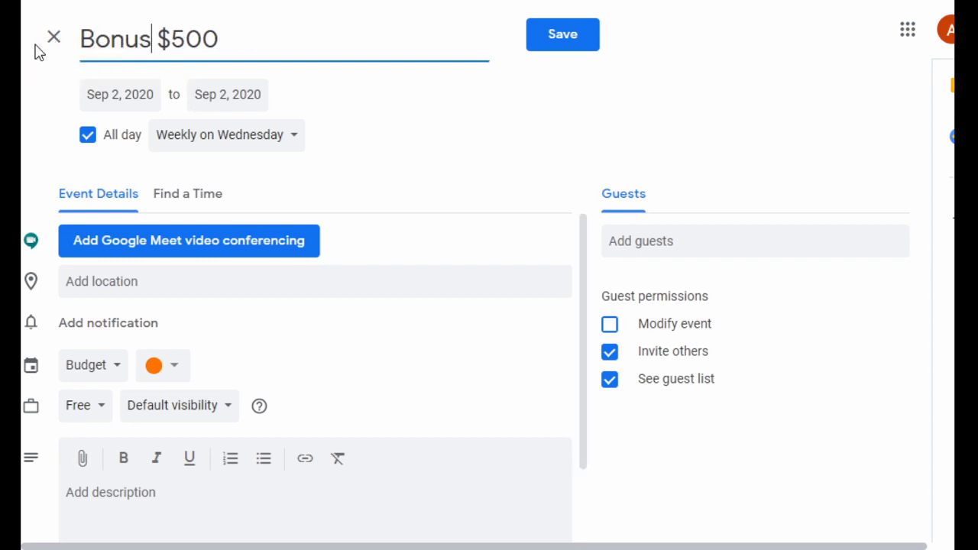
pyautogui.click(185, 47)
pyautogui.press('BackSpace')
pyautogui.write('1')
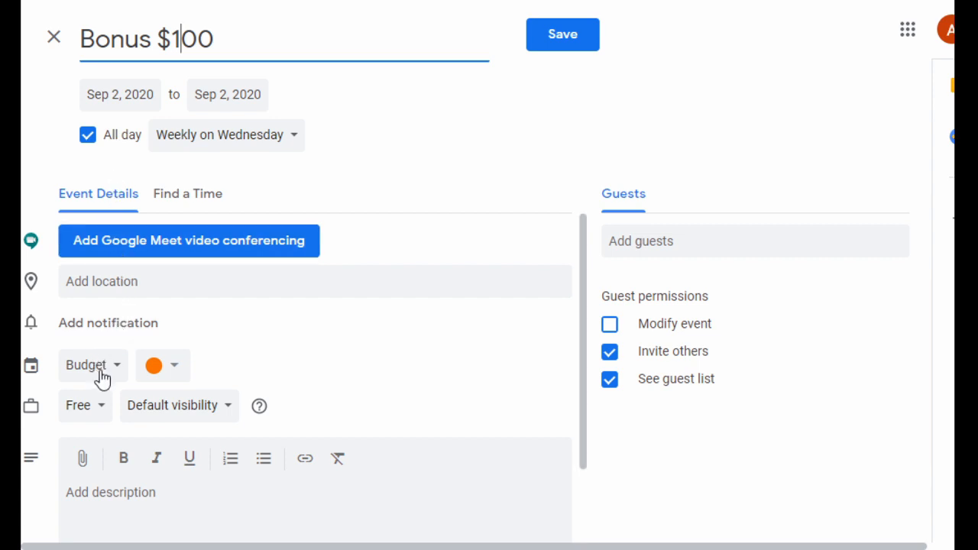
# - Add the description "Holiday Bonus!!!!!!" to the bonus event and save it
pyautogui.click(153, 504)
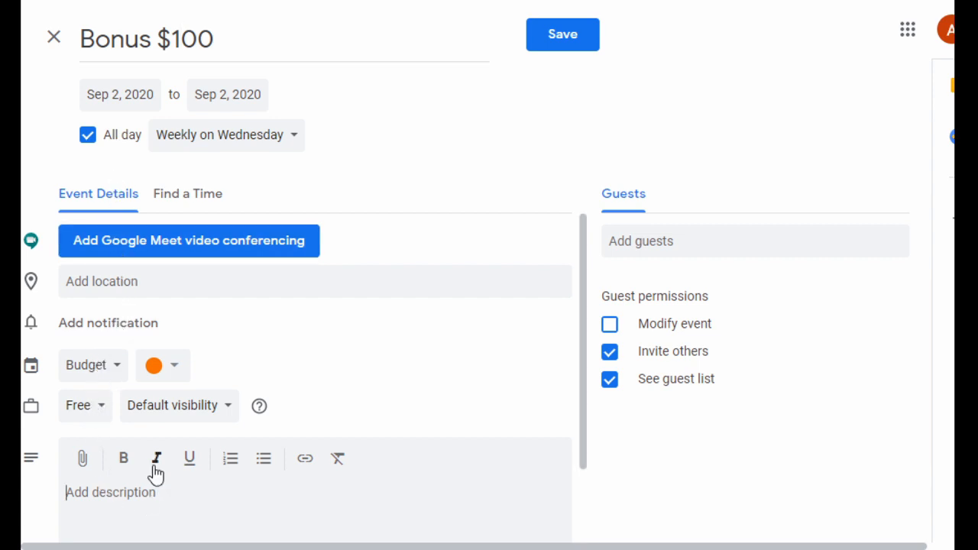
pyautogui.write('Holiday Bonus!!!!!!')
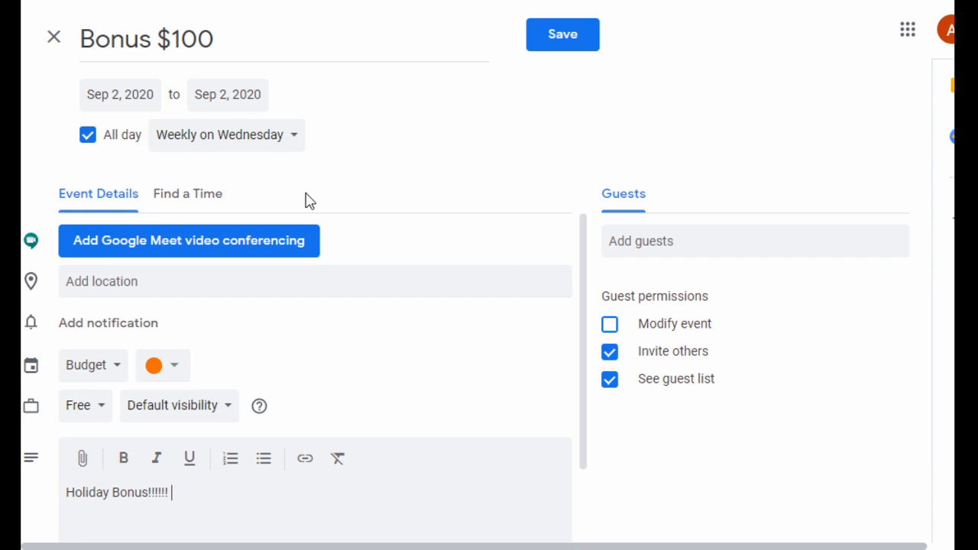
pyautogui.click(557, 39)
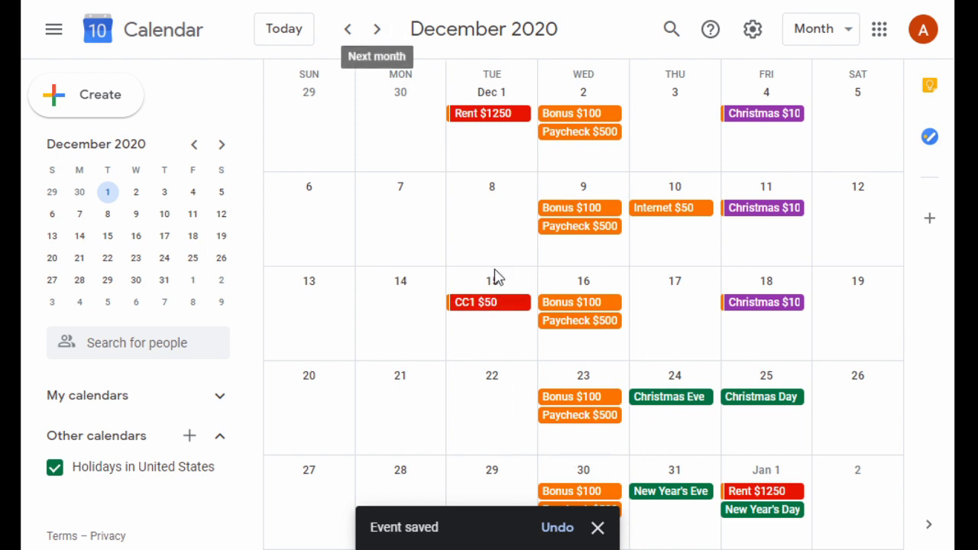
# - Open the December 23, 2020 bonus event for editing
pyautogui.click(589, 400)
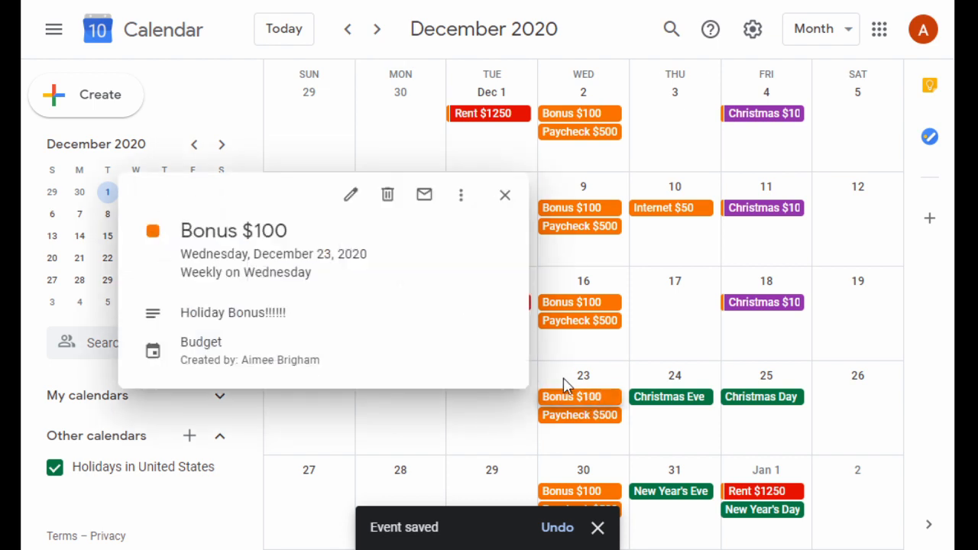
pyautogui.click(353, 197)
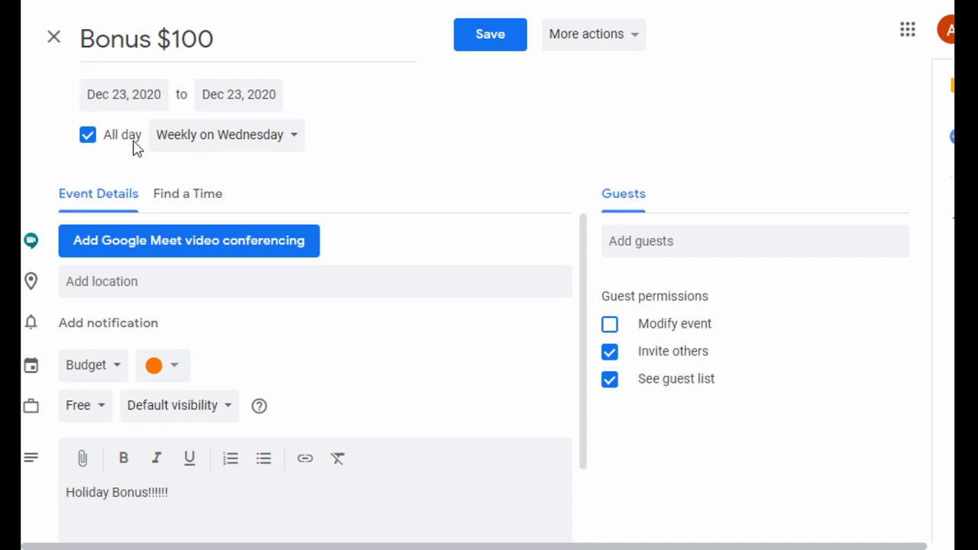
# - Try a custom recurrence of every 1 year for the bonus event
pyautogui.click(231, 145)
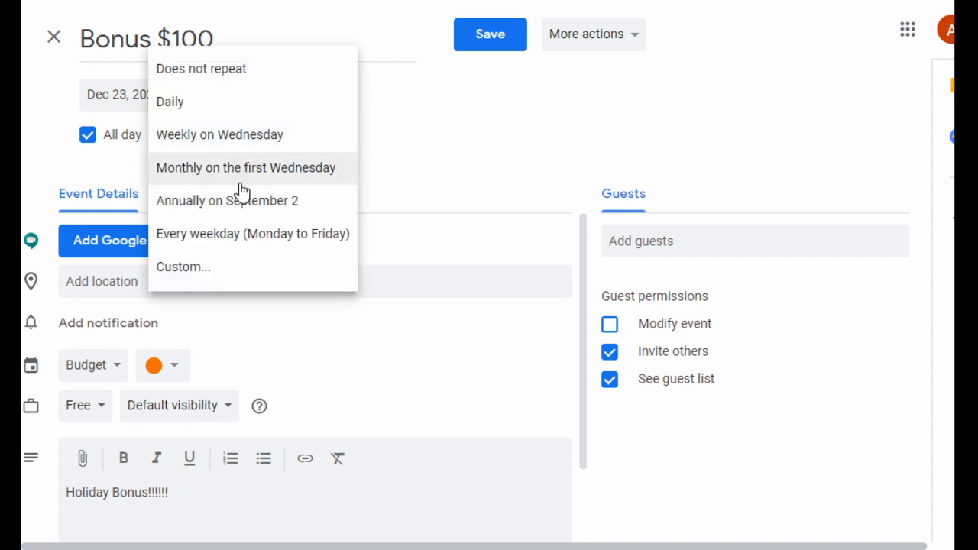
pyautogui.click(197, 267)
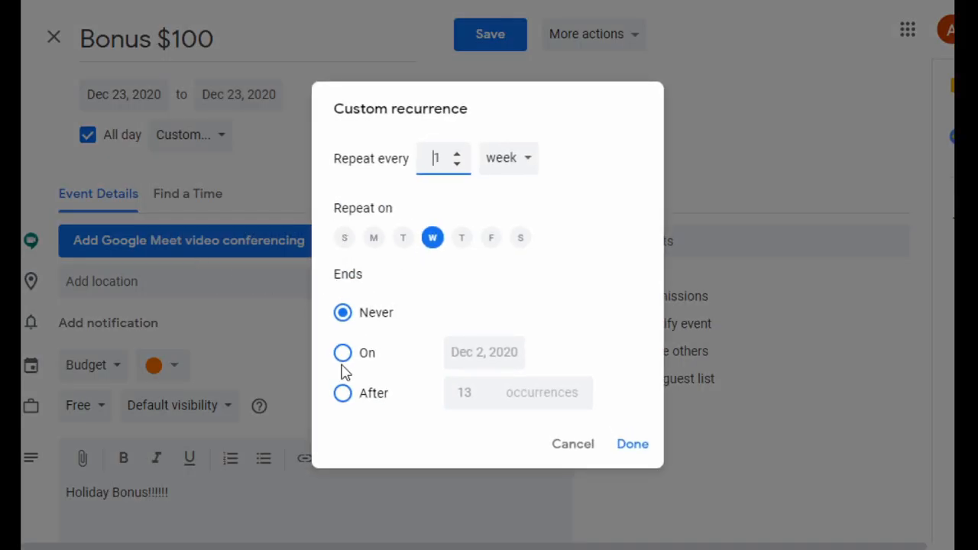
pyautogui.click(507, 161)
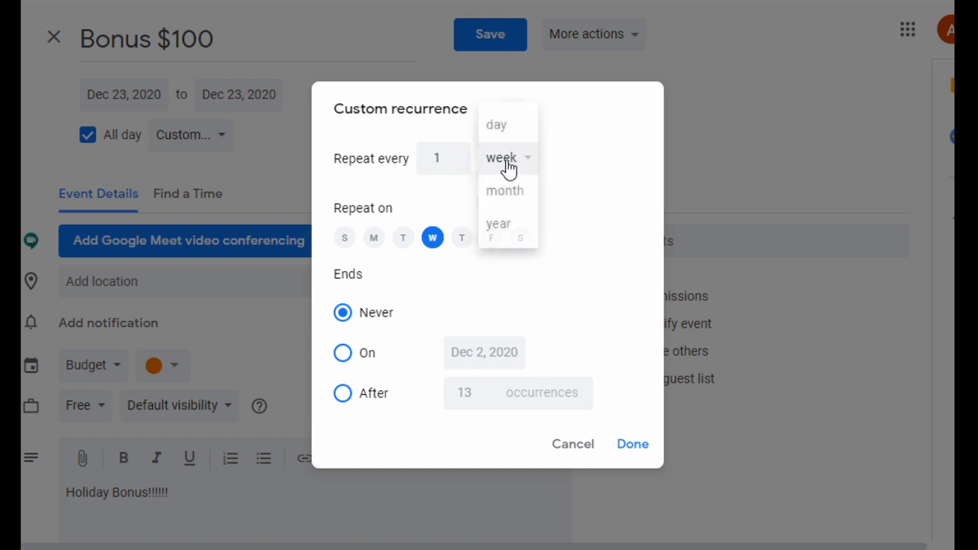
pyautogui.click(517, 226)
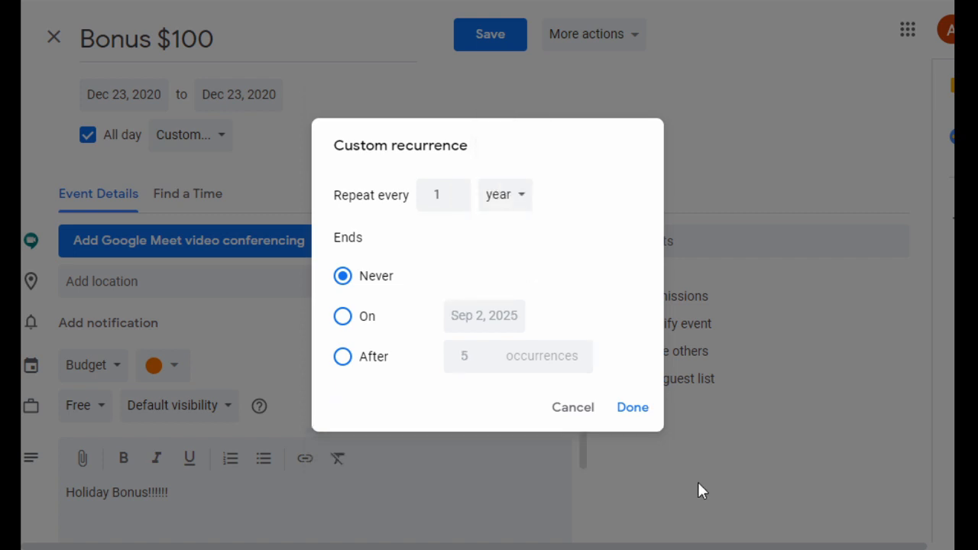
pyautogui.click(633, 407)
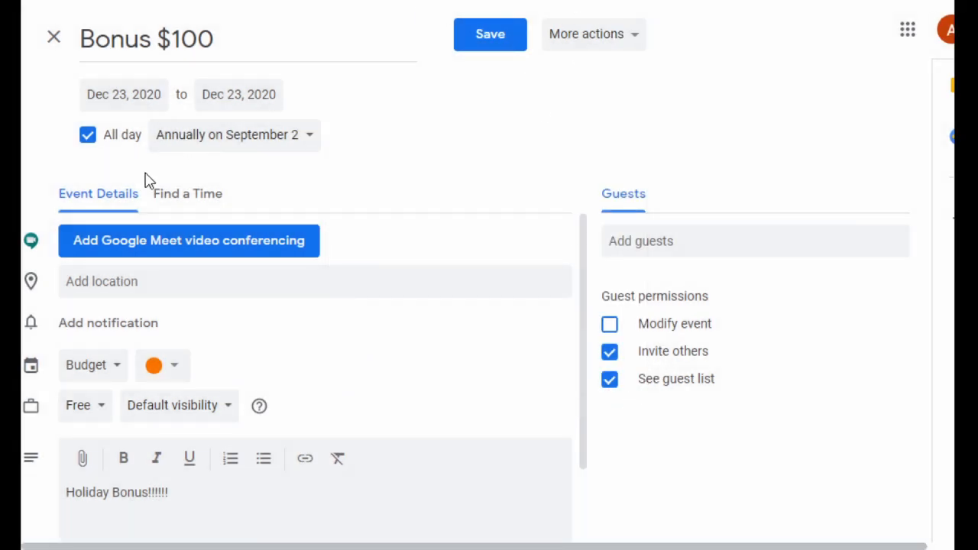
pyautogui.click(178, 143)
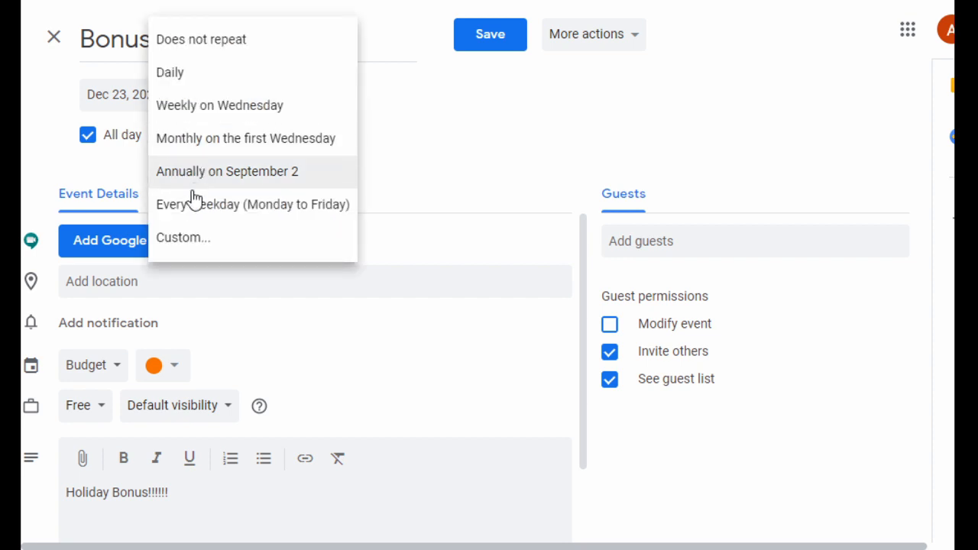
pyautogui.click(192, 245)
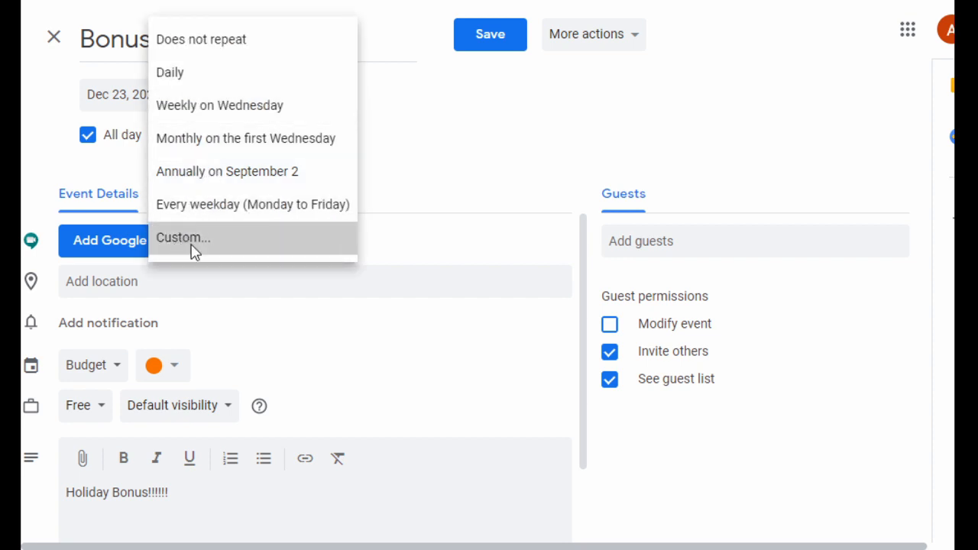
pyautogui.click(342, 316)
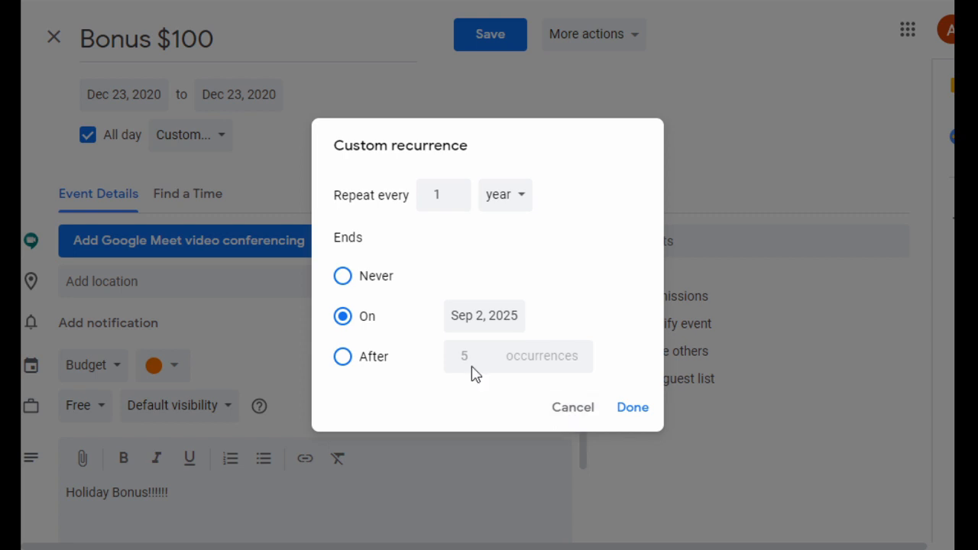
pyautogui.click(579, 413)
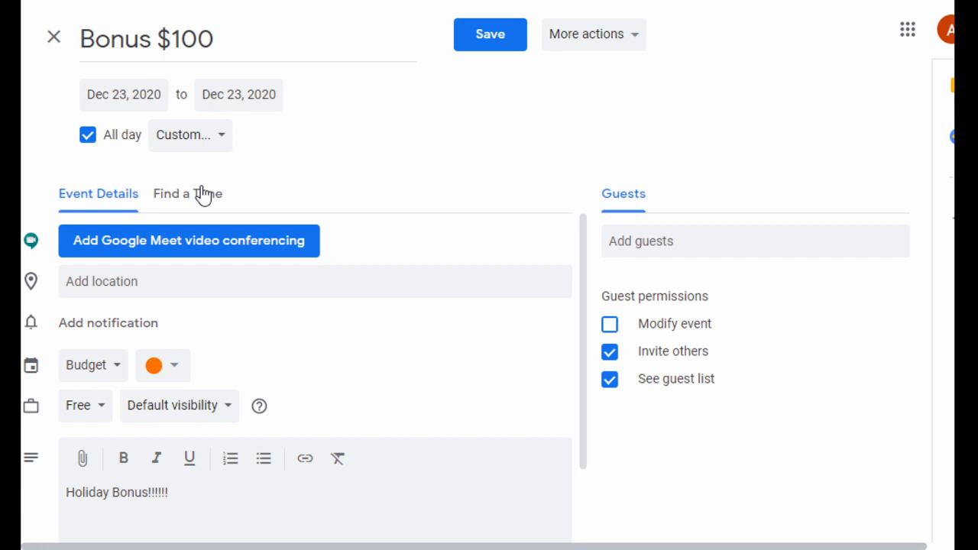
# - Set the December 23 bonus event to not repeat and save the change
pyautogui.click(182, 142)
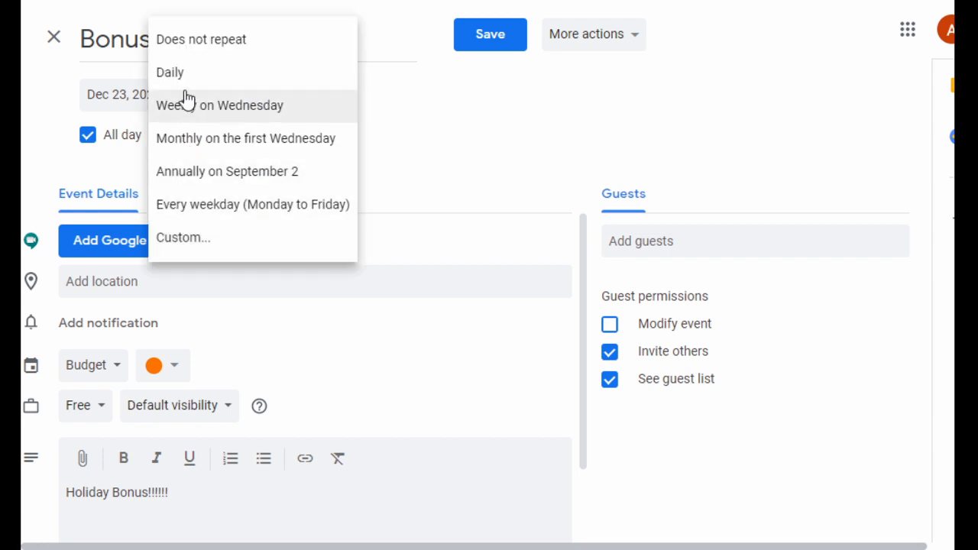
pyautogui.click(204, 39)
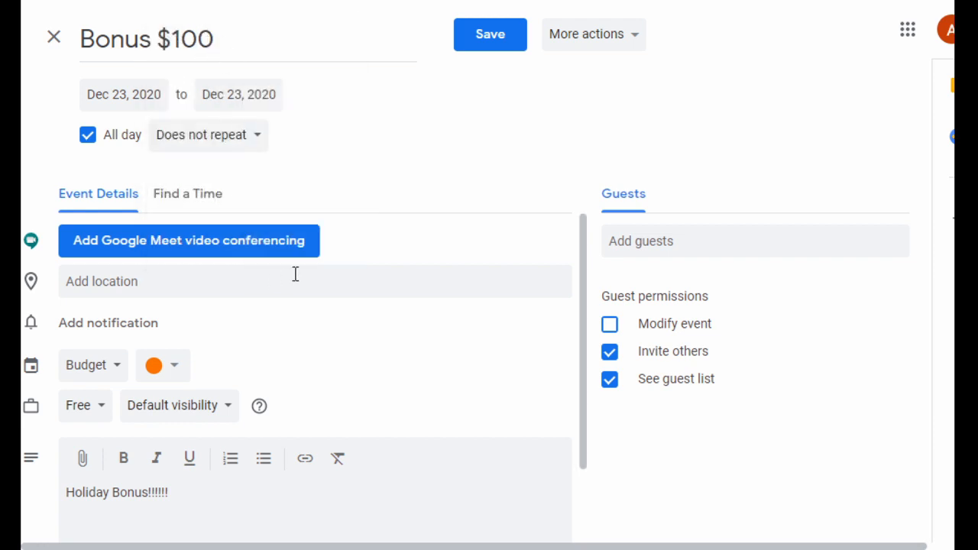
pyautogui.click(488, 38)
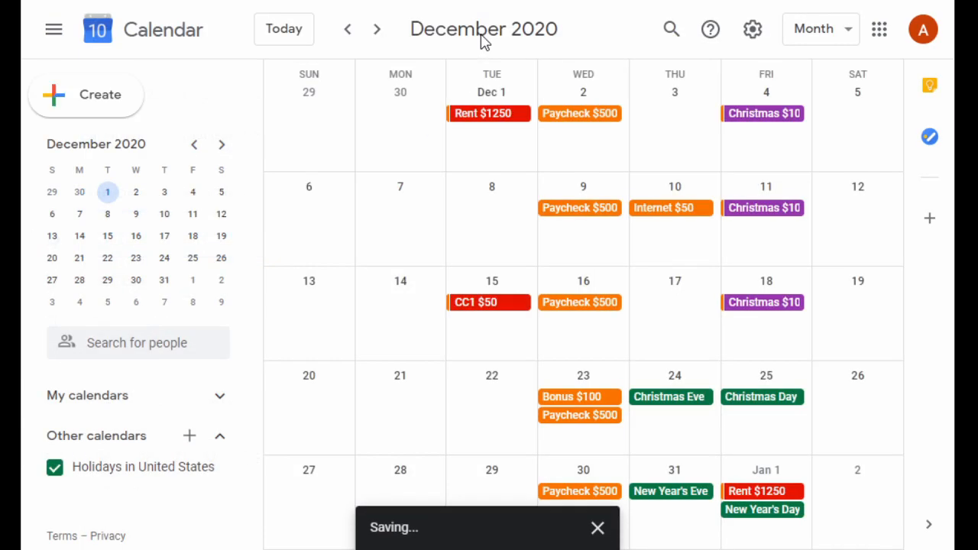